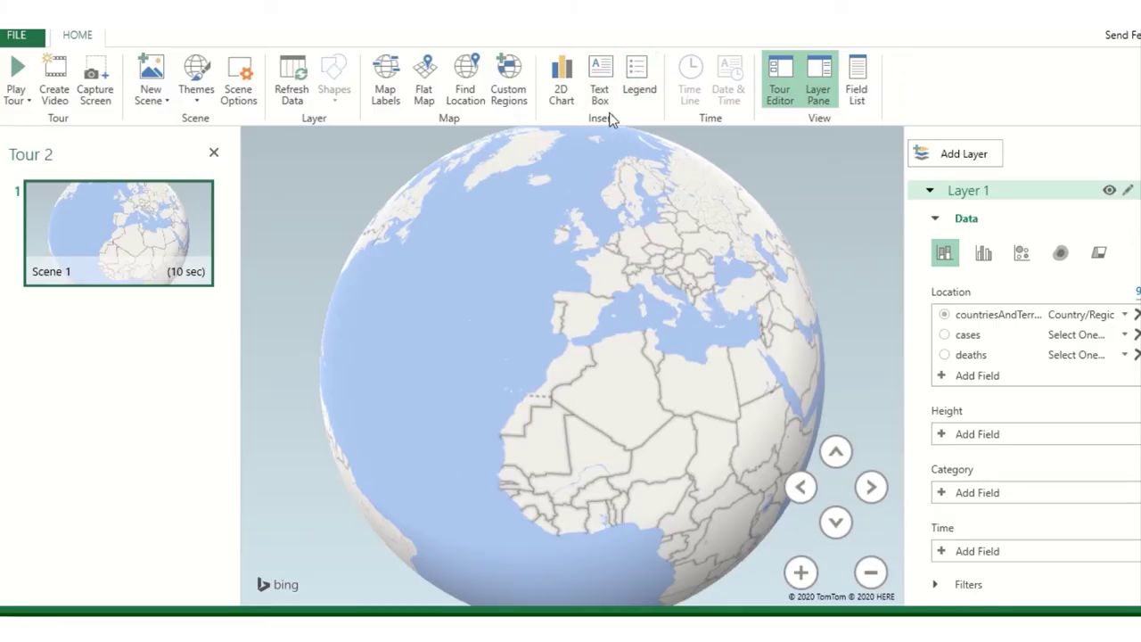
Begin a 'Location wise' title text box, then switch back to the COVID-19 worksheet.
left_click(600, 93)
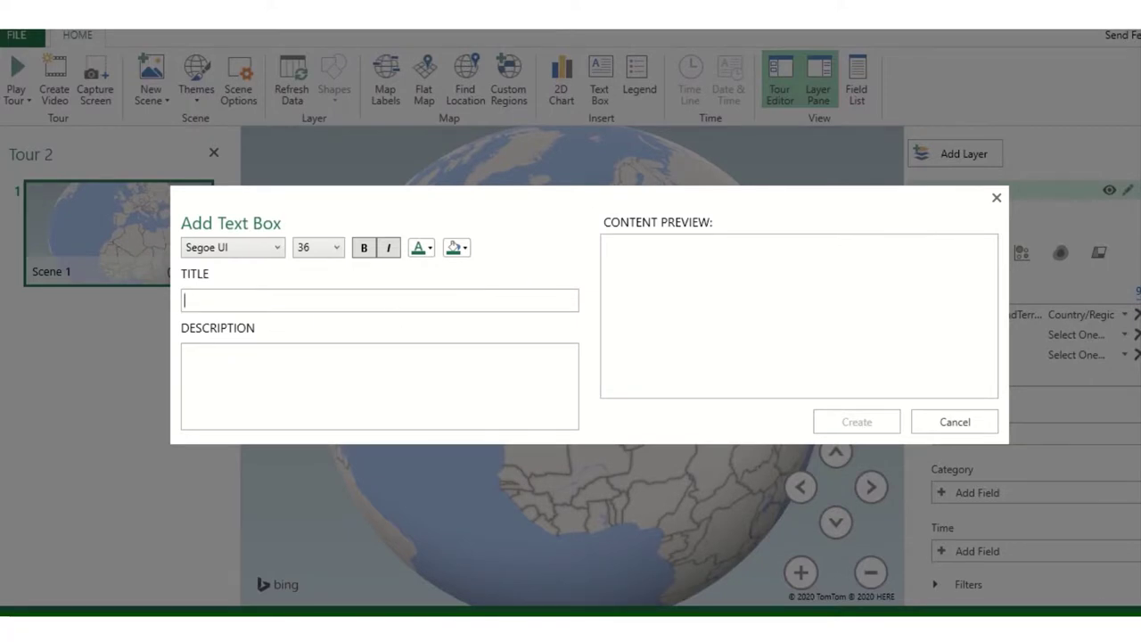
type("Location wise")
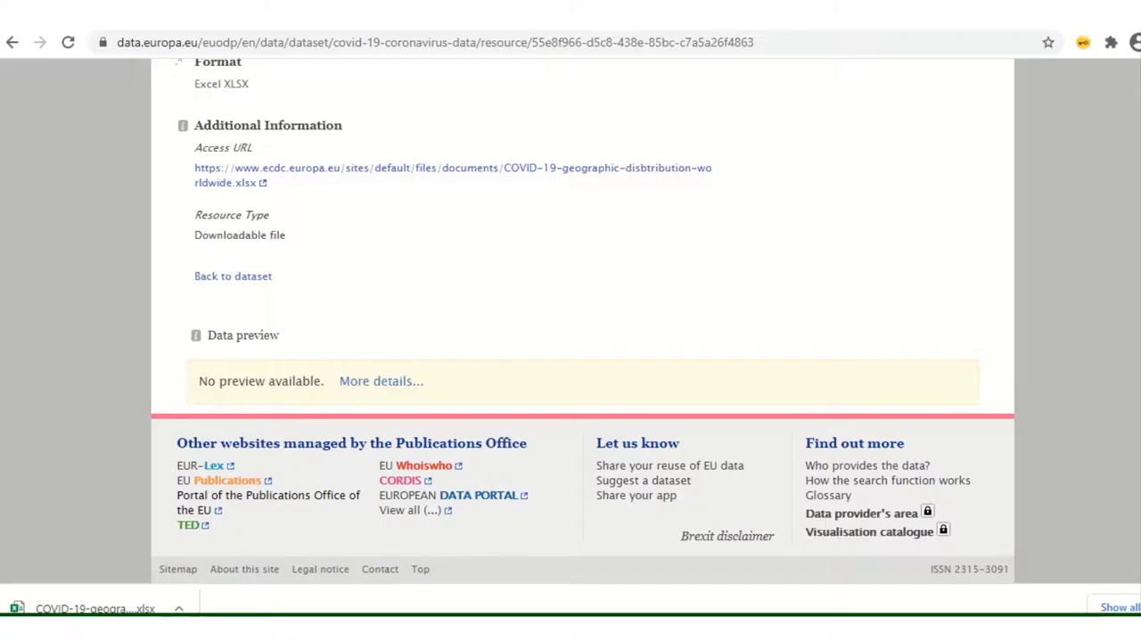
scroll(324, 279, "up", 4)
scroll(338, 303, "up", 4)
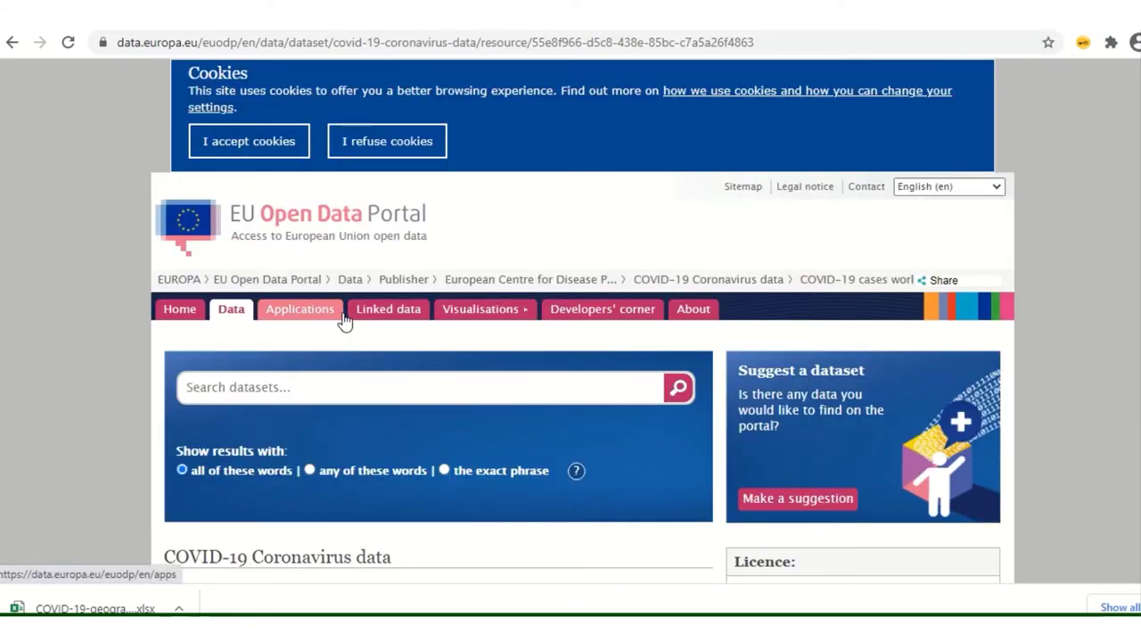
scroll(348, 318, "down", 4)
scroll(355, 326, "down", 3)
key("alt+Tab")
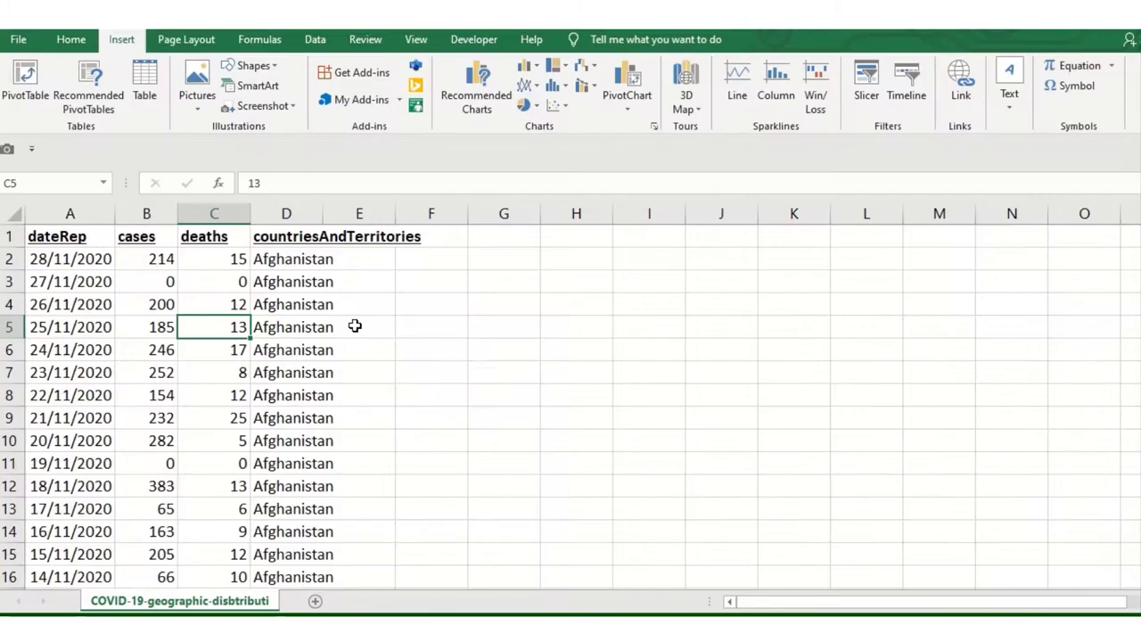
Select the whole sheet and autofit the countriesAndTerritories column D.
left_click(338, 327)
left_click(275, 260)
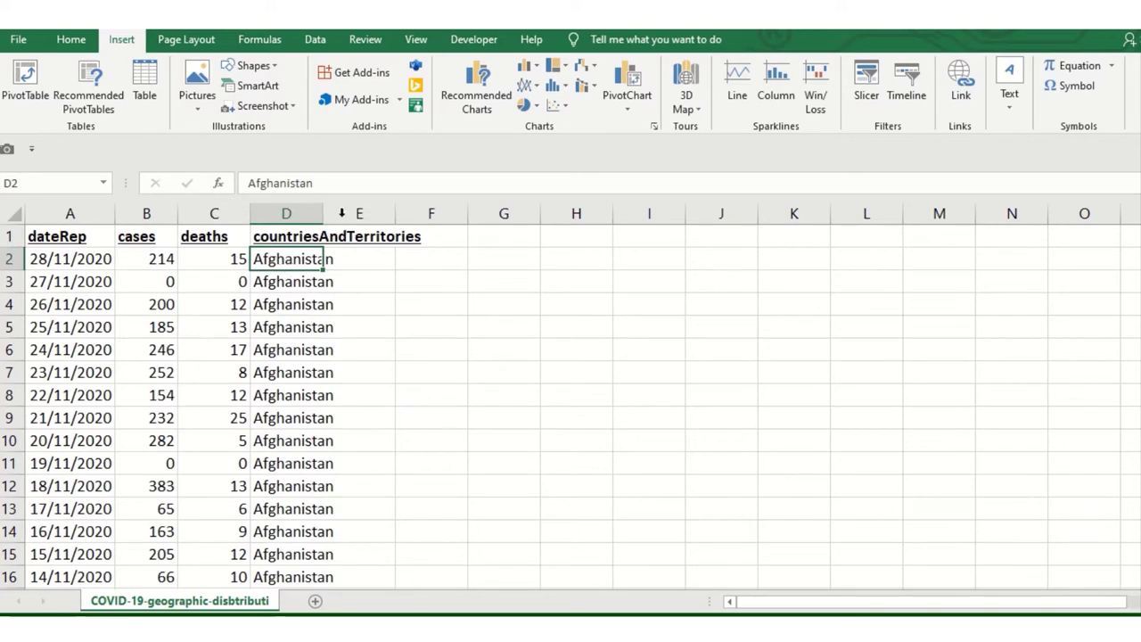
left_click(60, 213)
key("ctrl+a")
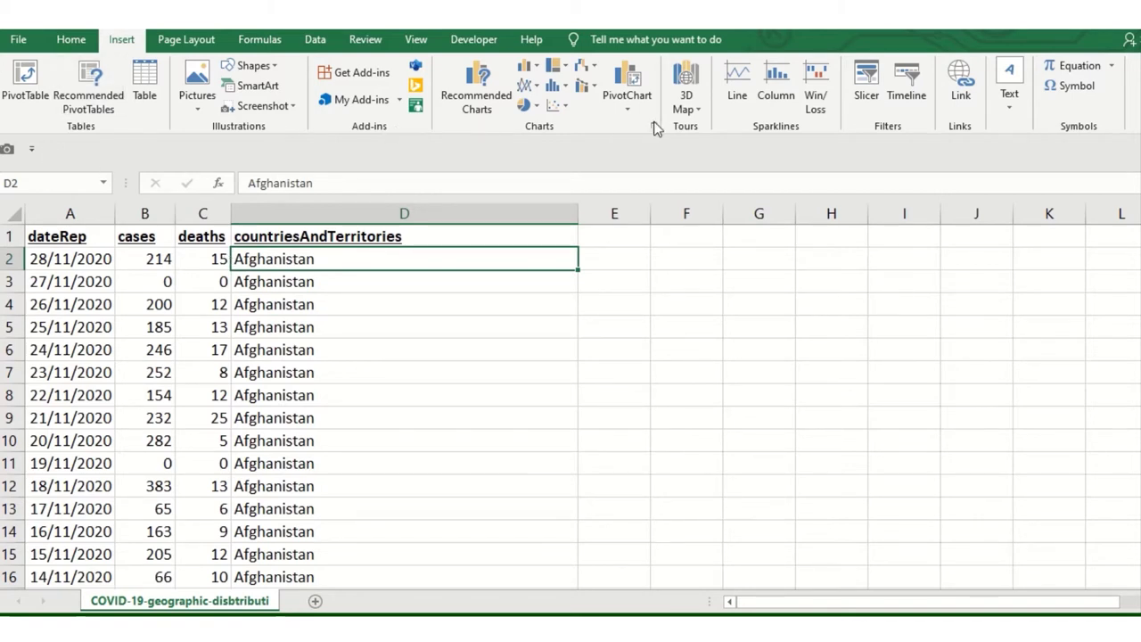
left_click(255, 284)
From a cell in the data table, launch 3D Maps to list the existing Tour 1.
left_click(198, 346)
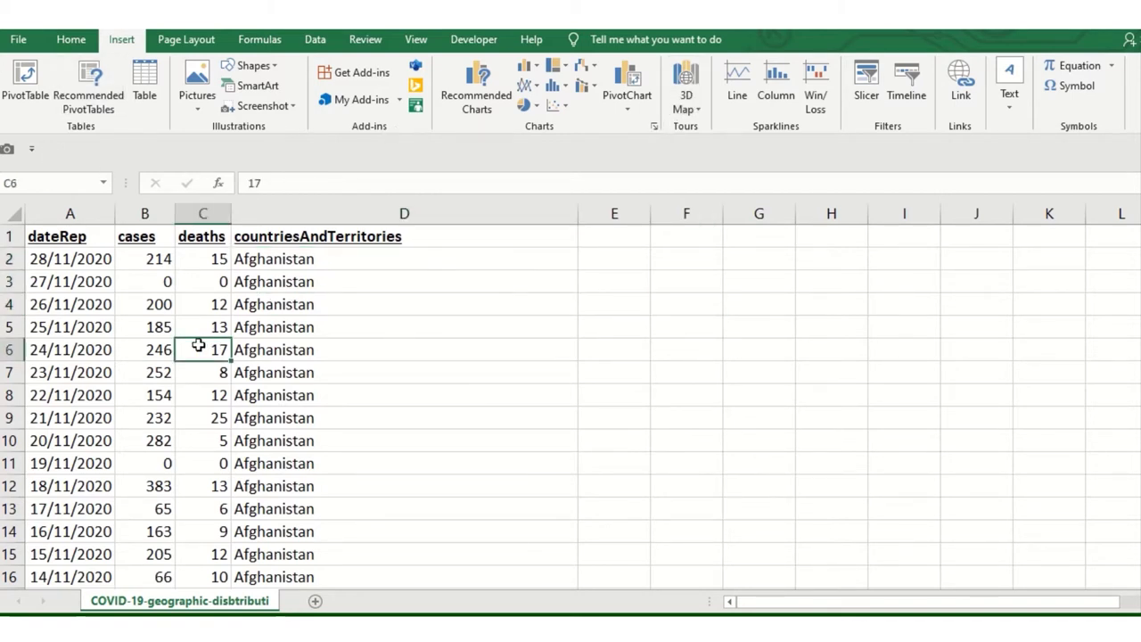
left_click(152, 307)
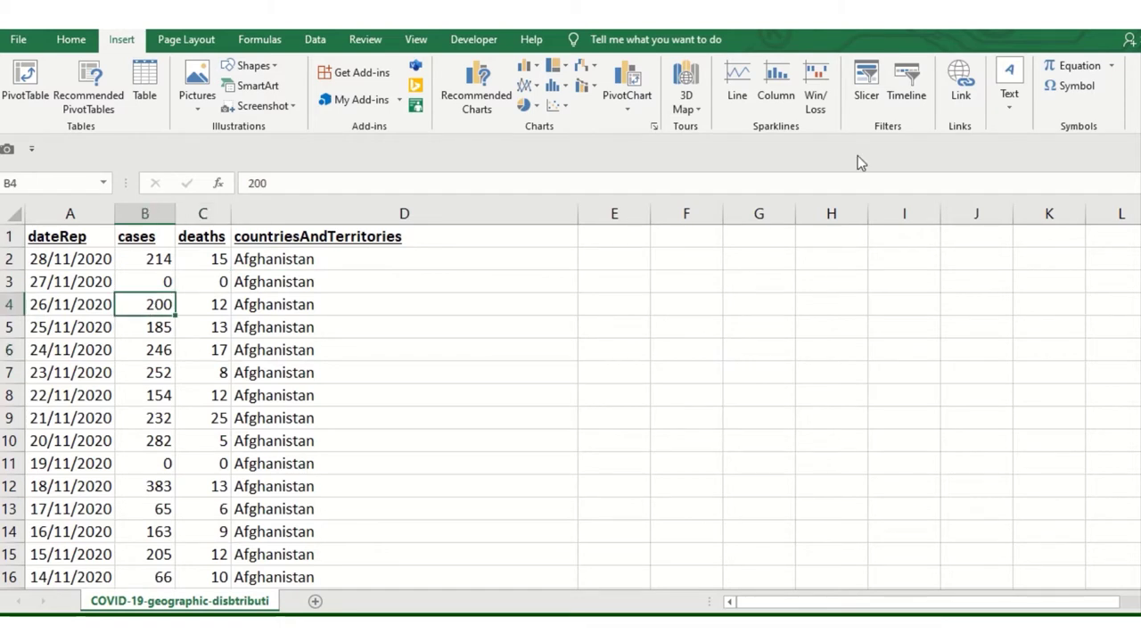
left_click(693, 110)
left_click(727, 130)
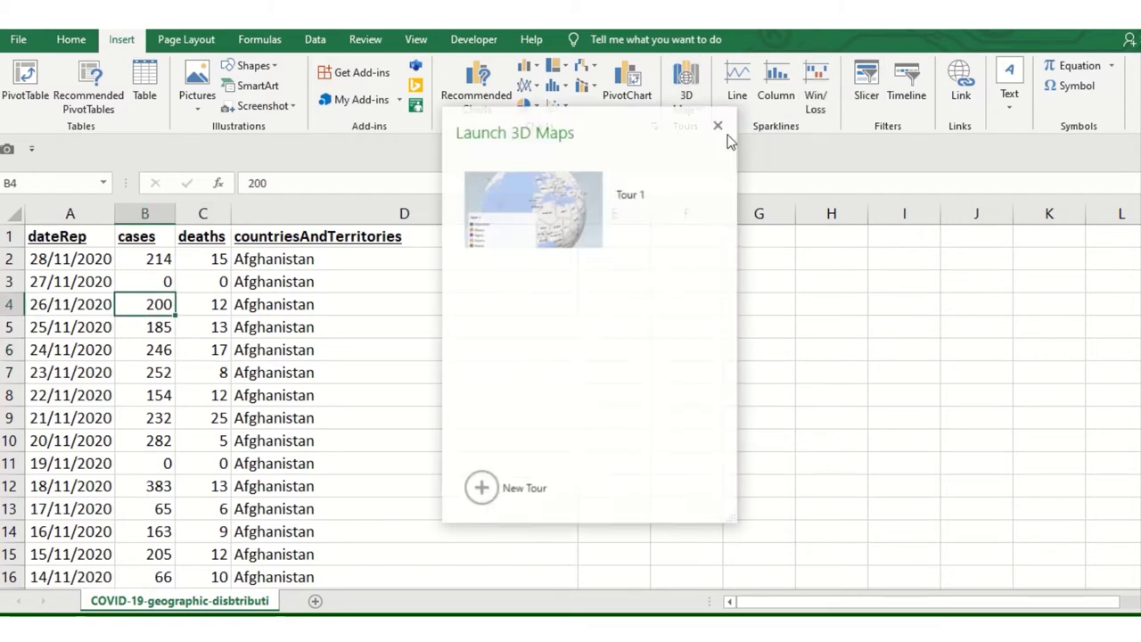
Start a new tour and set countriesAndTerritories as Layer 1's location field.
left_click(513, 494)
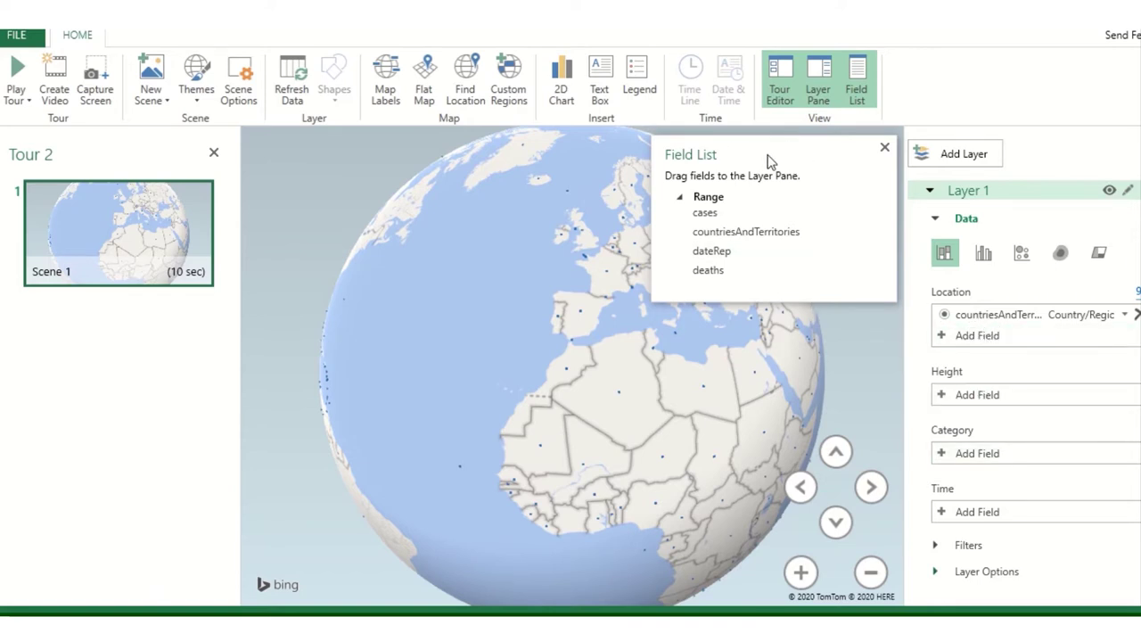
mouse_move(771, 159)
left_mouse_down()
mouse_move(127, 312)
mouse_move(158, 308)
left_mouse_up()
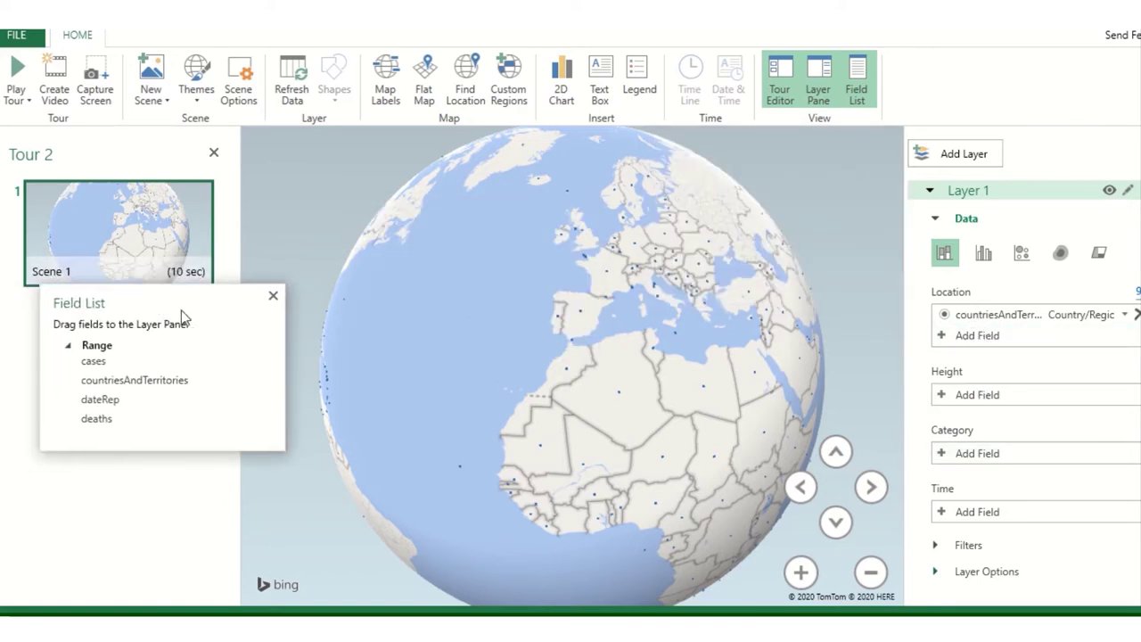
left_click(1000, 338)
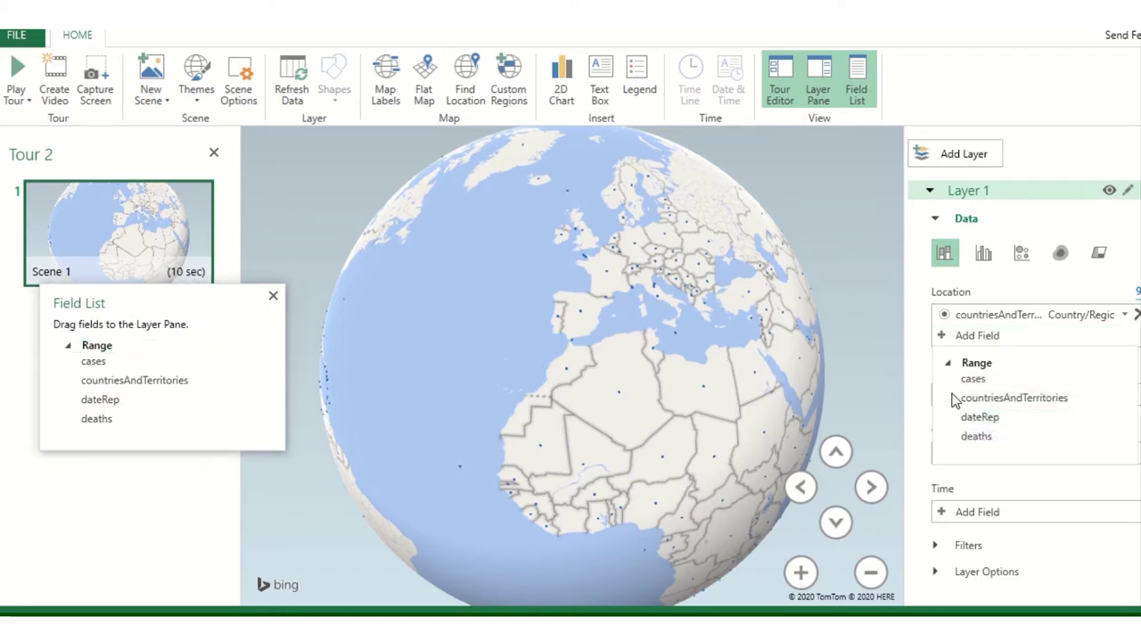
left_click(1006, 398)
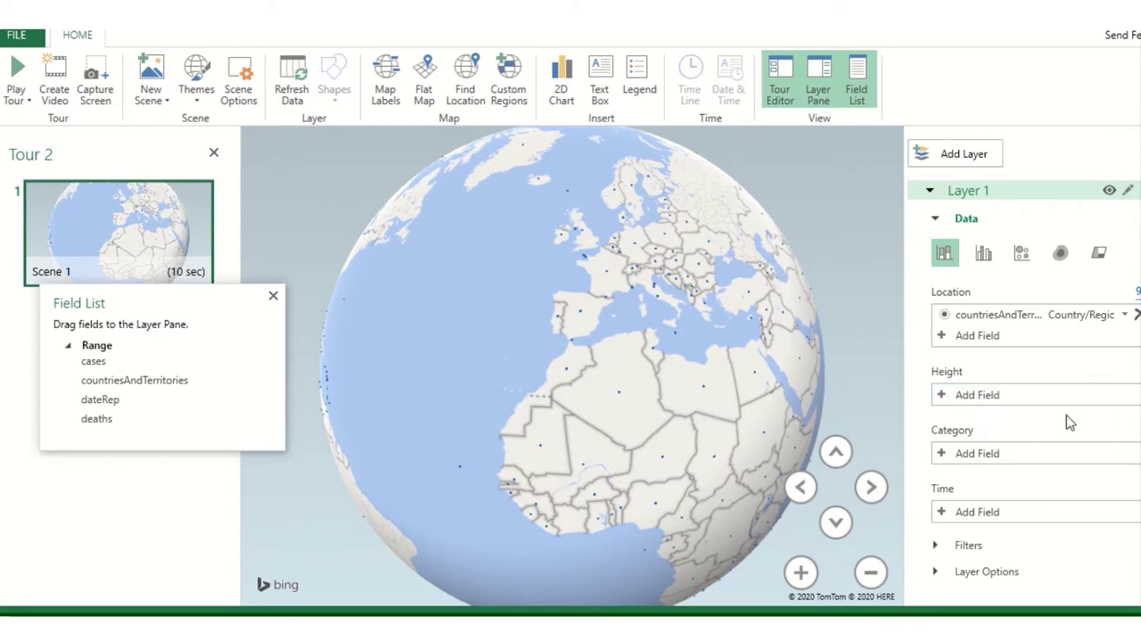
Add cases and deaths under Location, then close the Field List.
left_click(1016, 342)
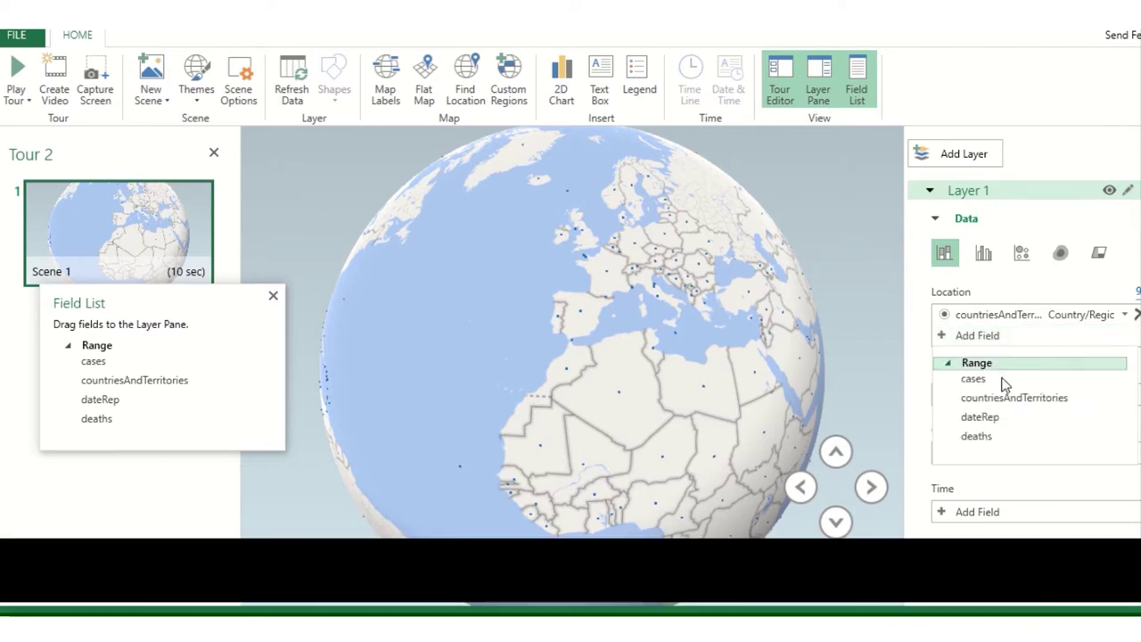
left_click_drag(980, 380, 1017, 369)
left_click(978, 355)
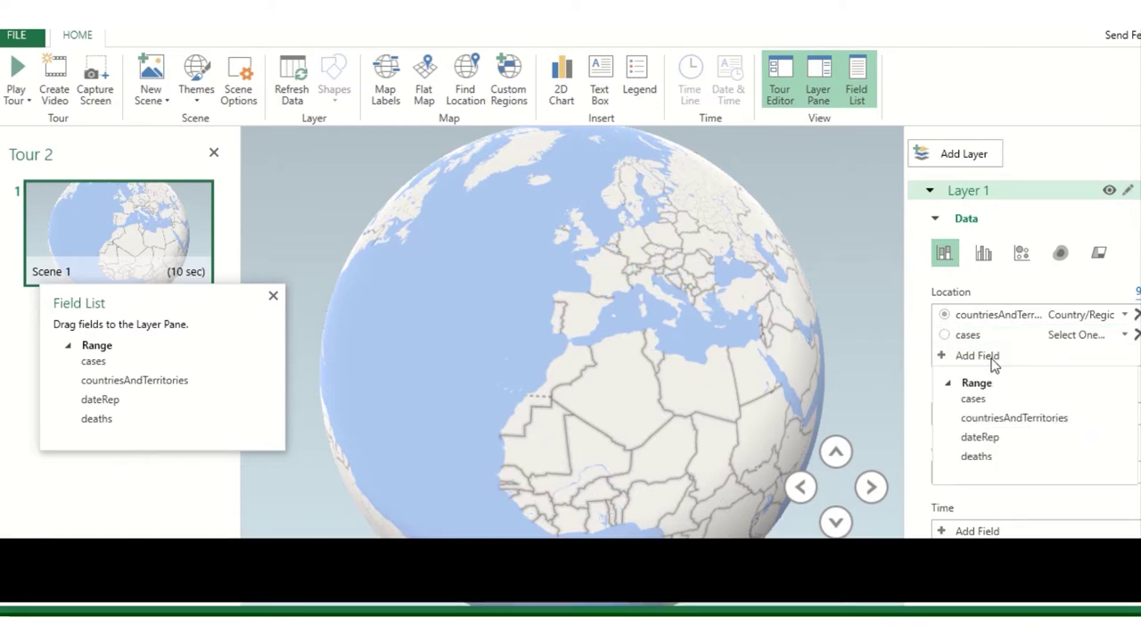
left_click(993, 458)
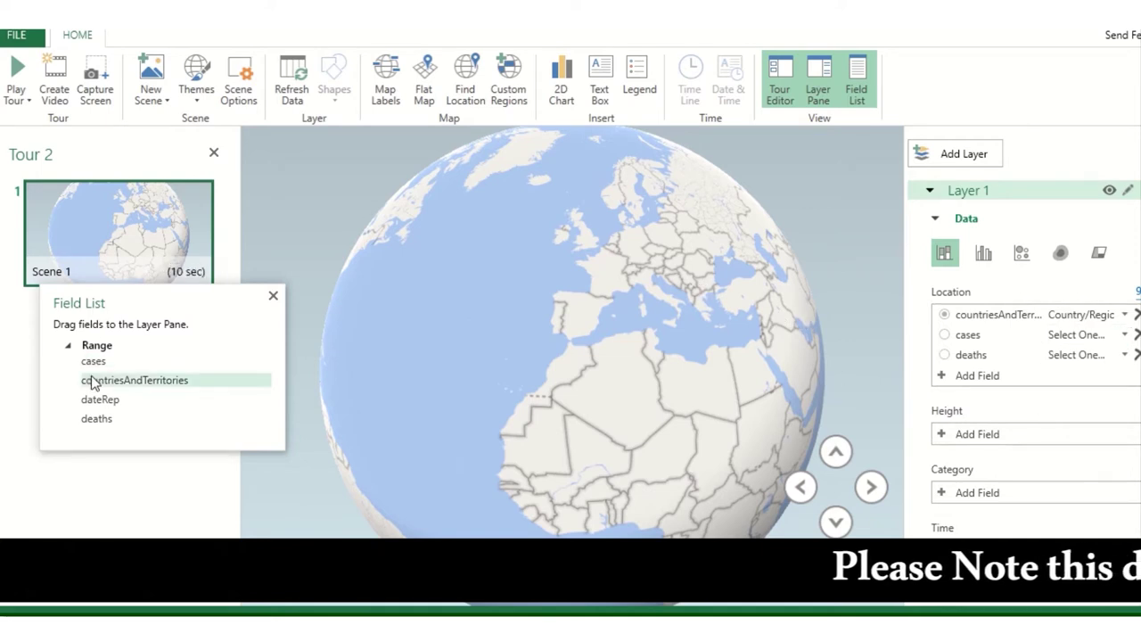
left_click_drag(189, 297, 203, 316)
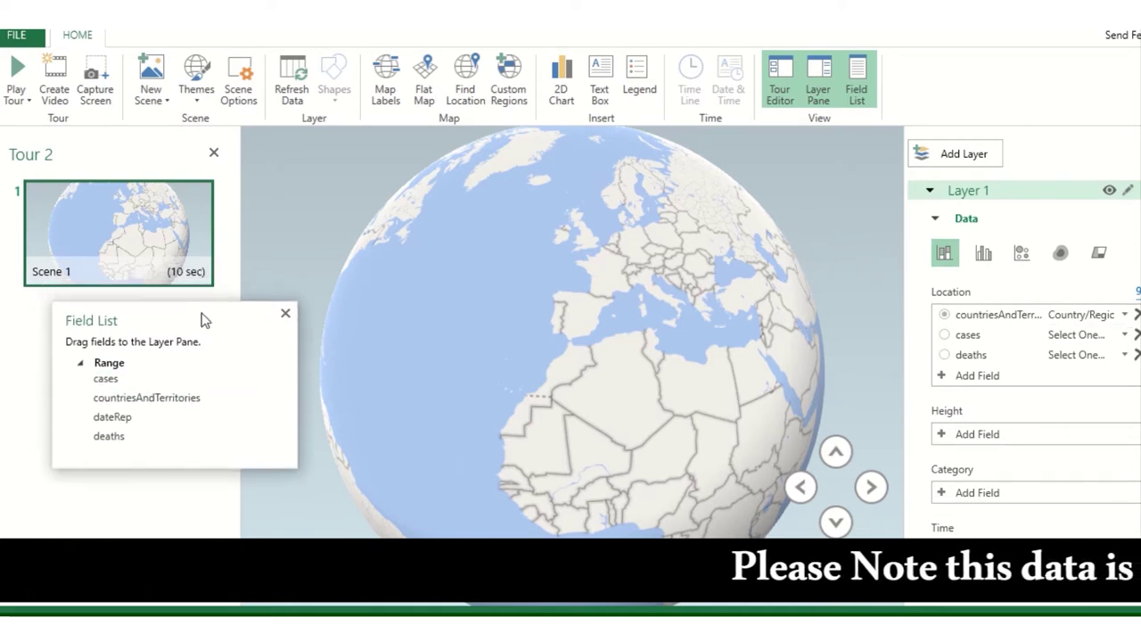
left_click(287, 316)
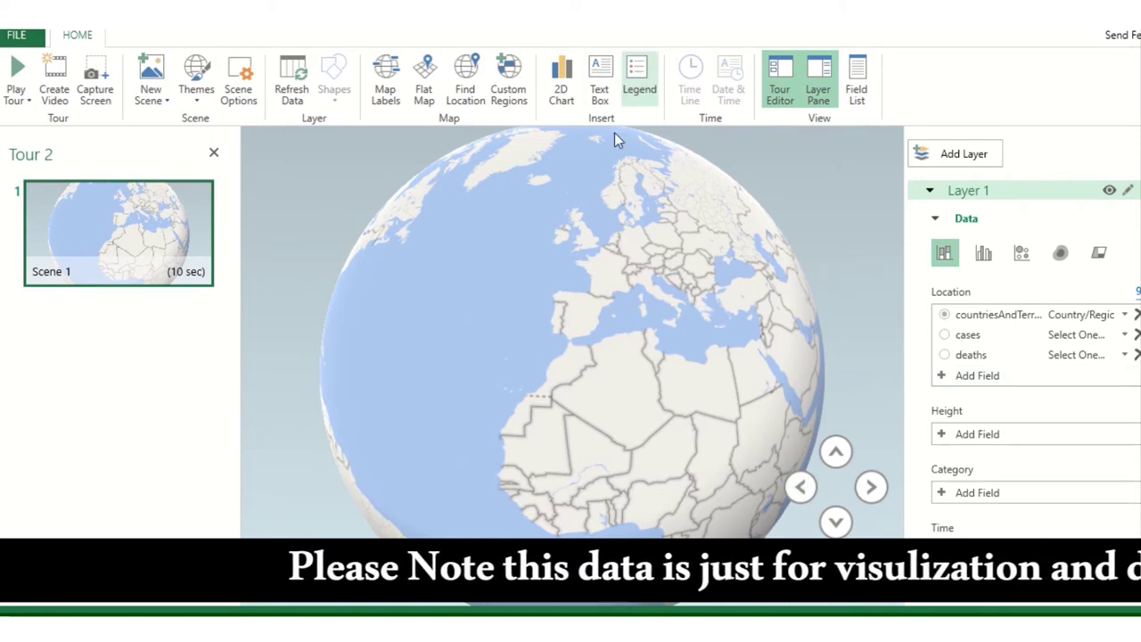
Create a text box titled 'Location wise C19 data view' with the line 'checkout the your Digital earth map'.
left_click(602, 85)
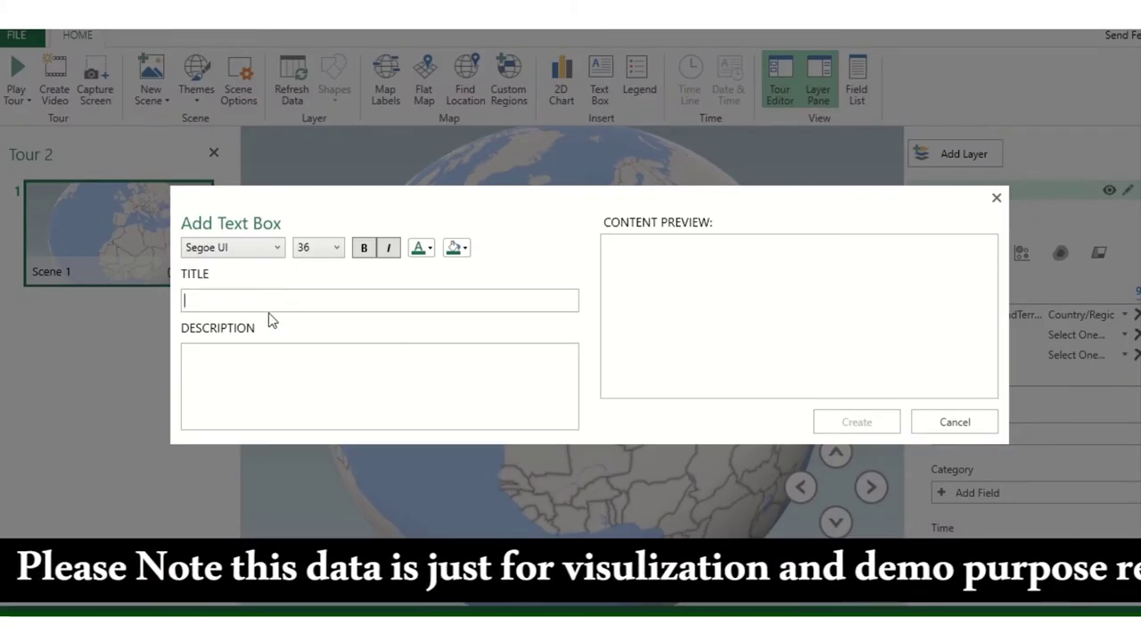
type("Location wise C19 data view")
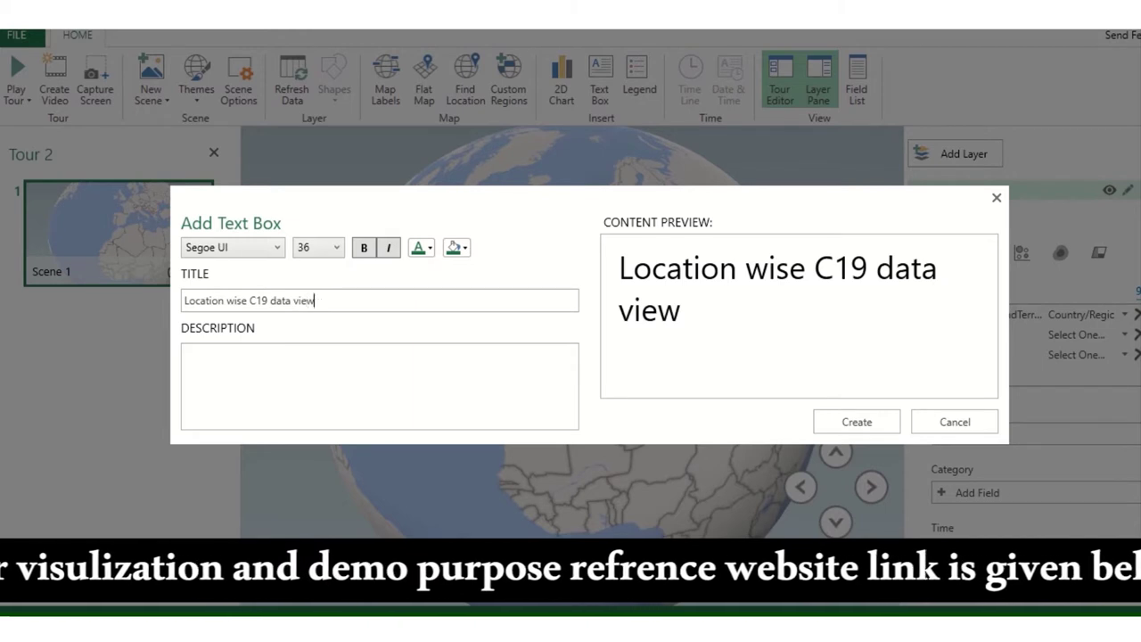
type("Please")
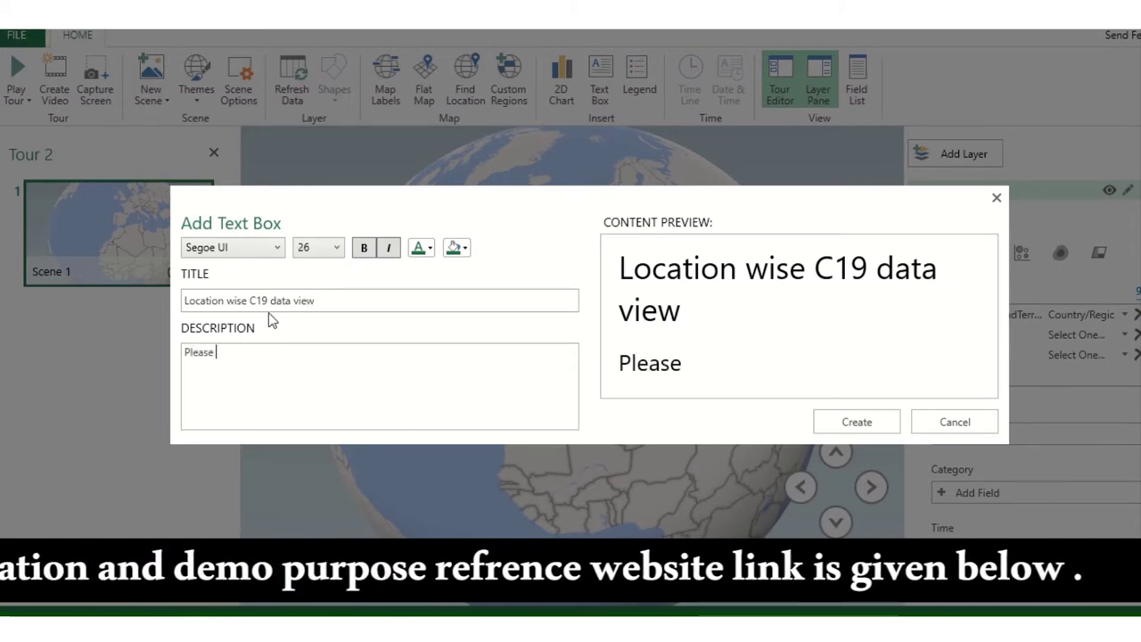
key("BackSpace")
key("BackSpace")
key("BackSpace")
type("ech")
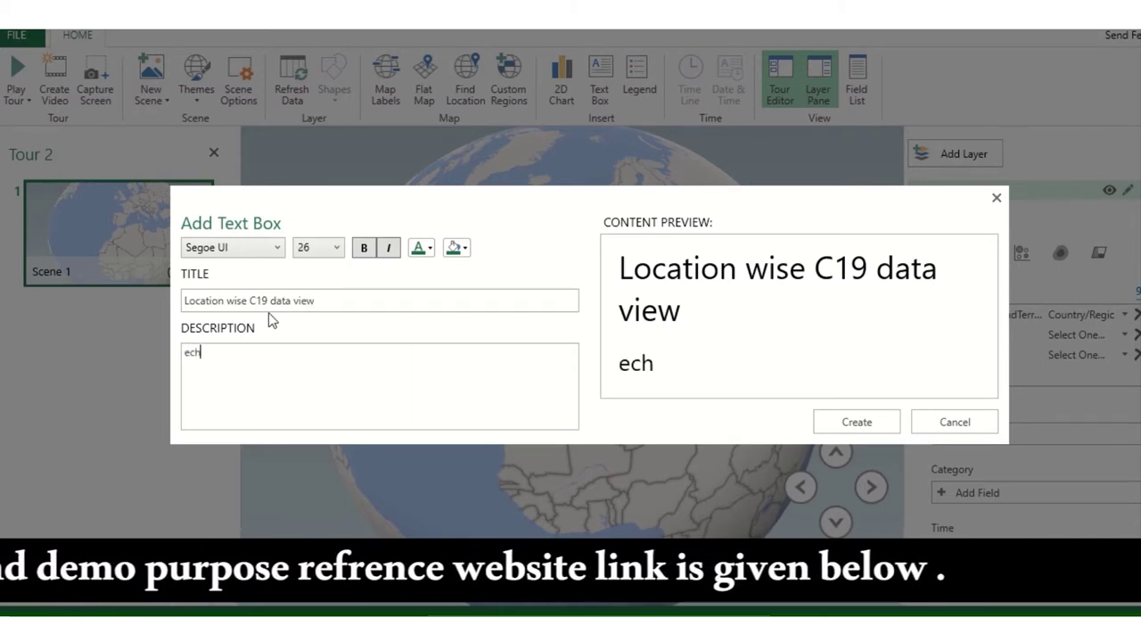
key("BackSpace")
key("BackSpace")
key("BackSpace")
type("checkout")
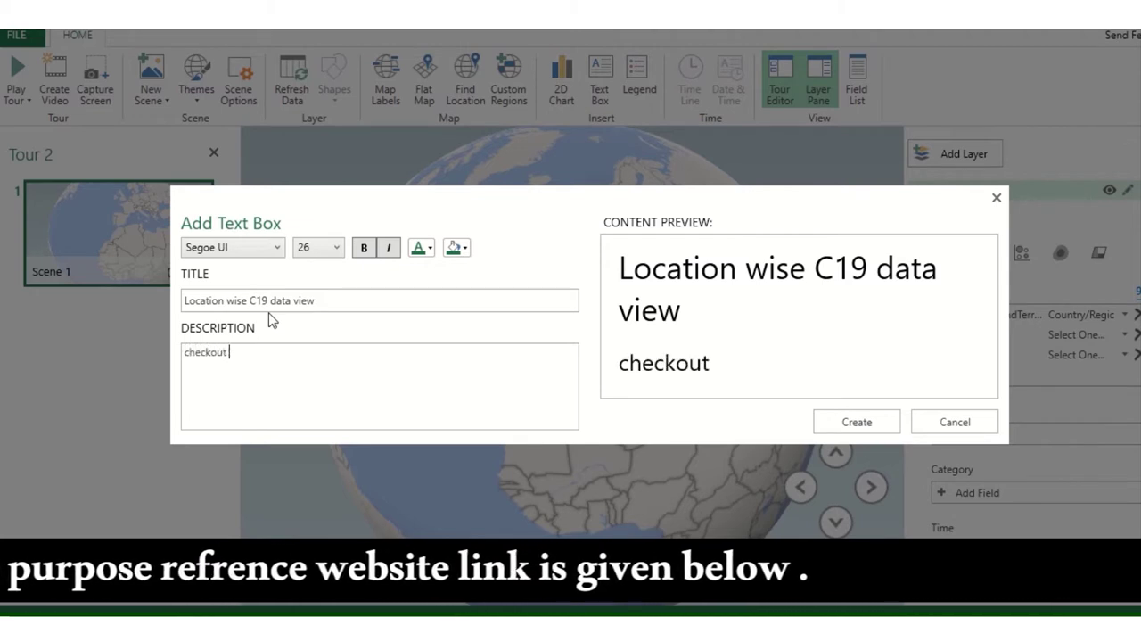
type(" the ear")
key("BackSpace")
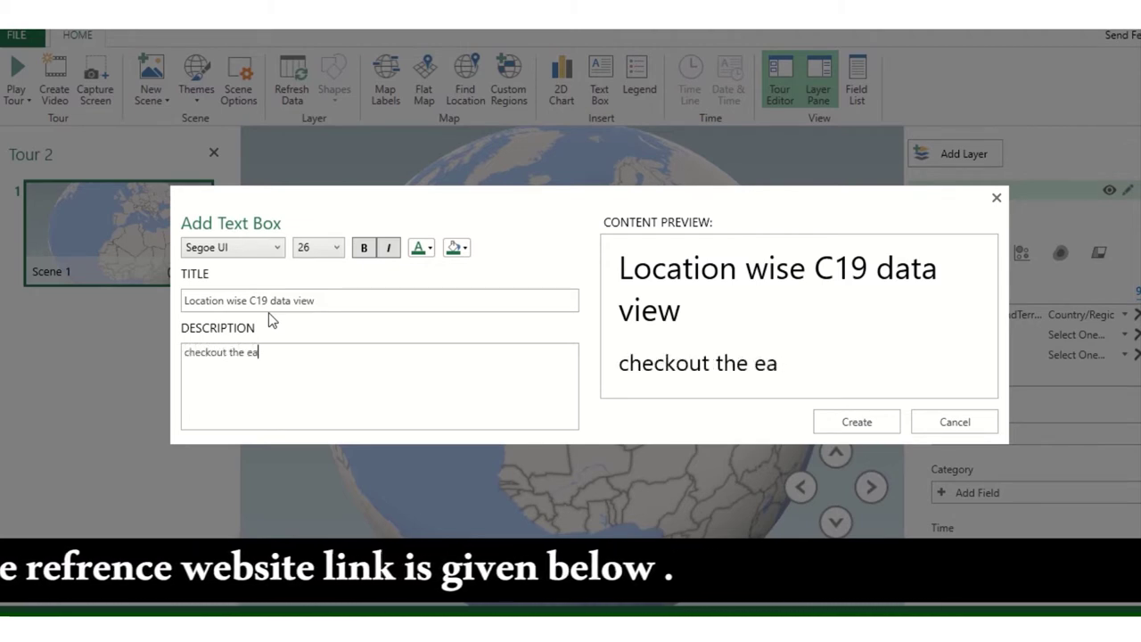
key("BackSpace")
key("BackSpace")
type("your")
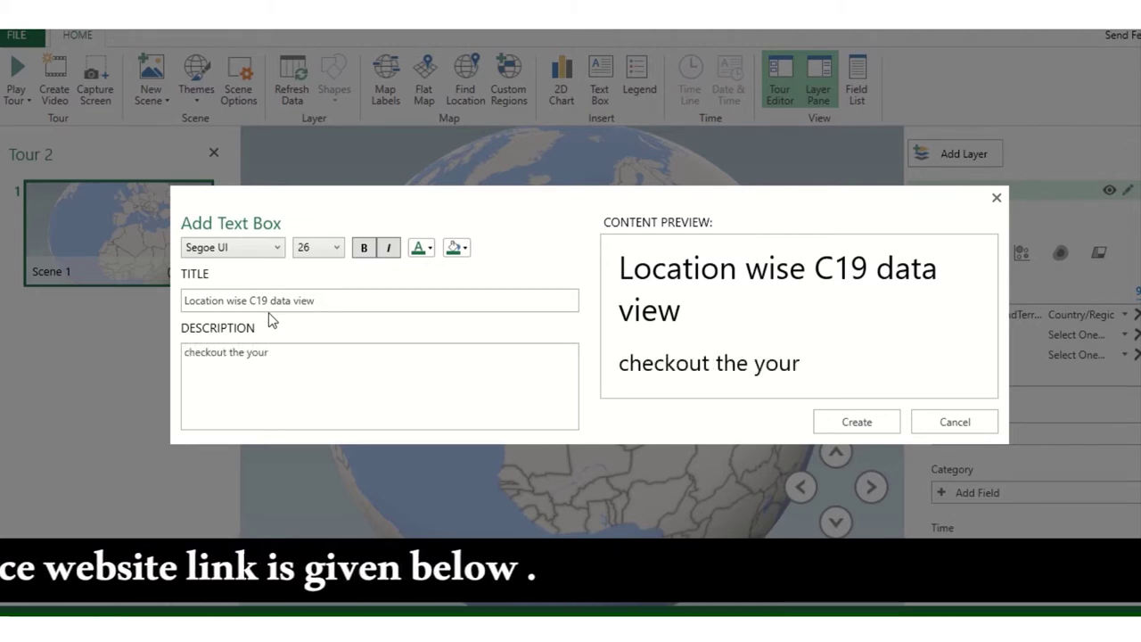
type(" Digital earth map")
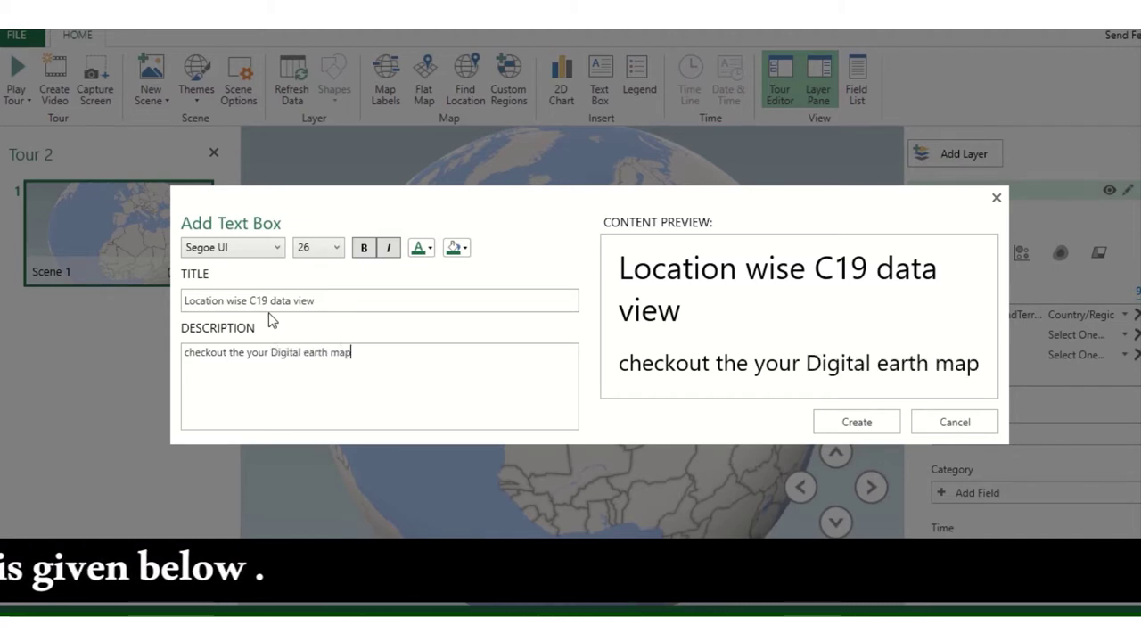
left_click(856, 421)
Resize the title text box into a wide, short box.
left_click(544, 250)
left_click(514, 333)
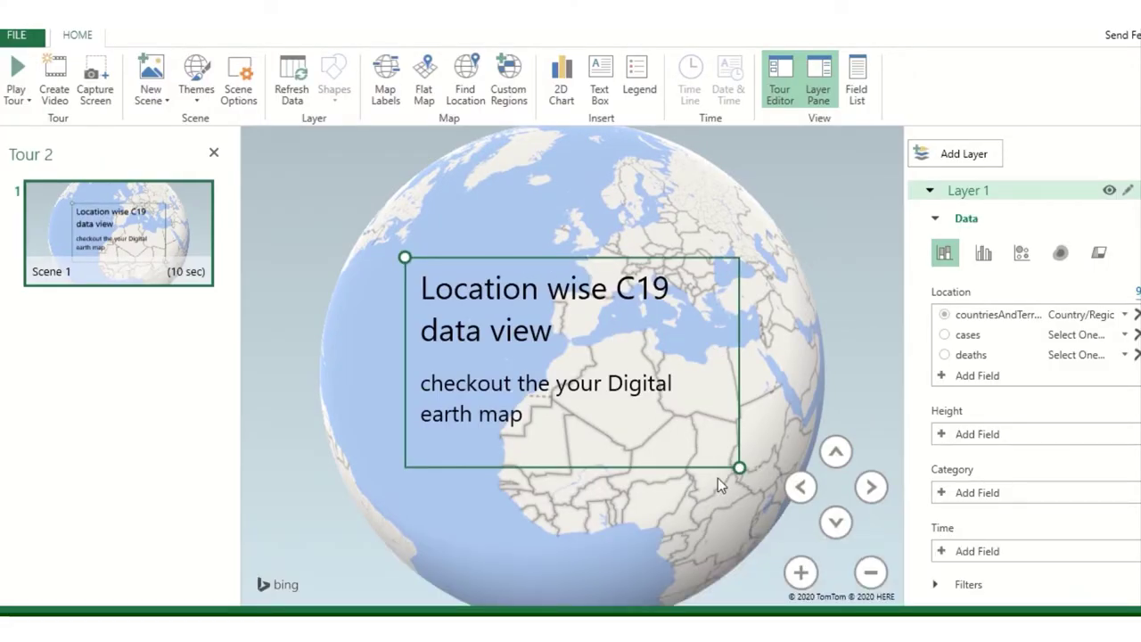
left_click_drag(740, 467, 522, 588)
left_click(472, 452)
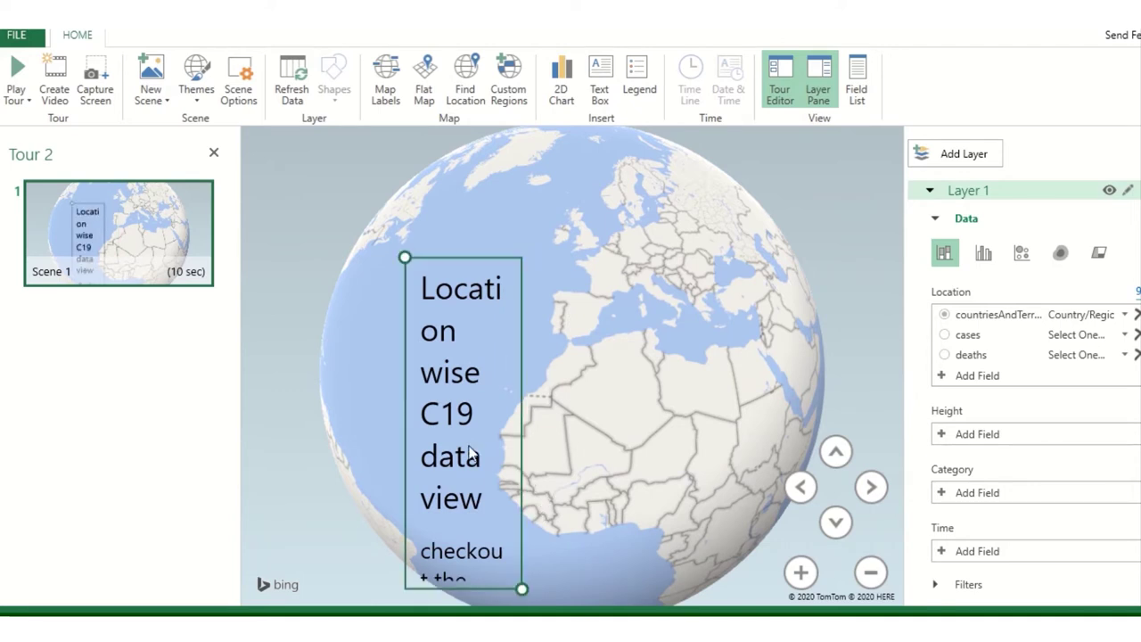
left_click_drag(522, 588, 807, 377)
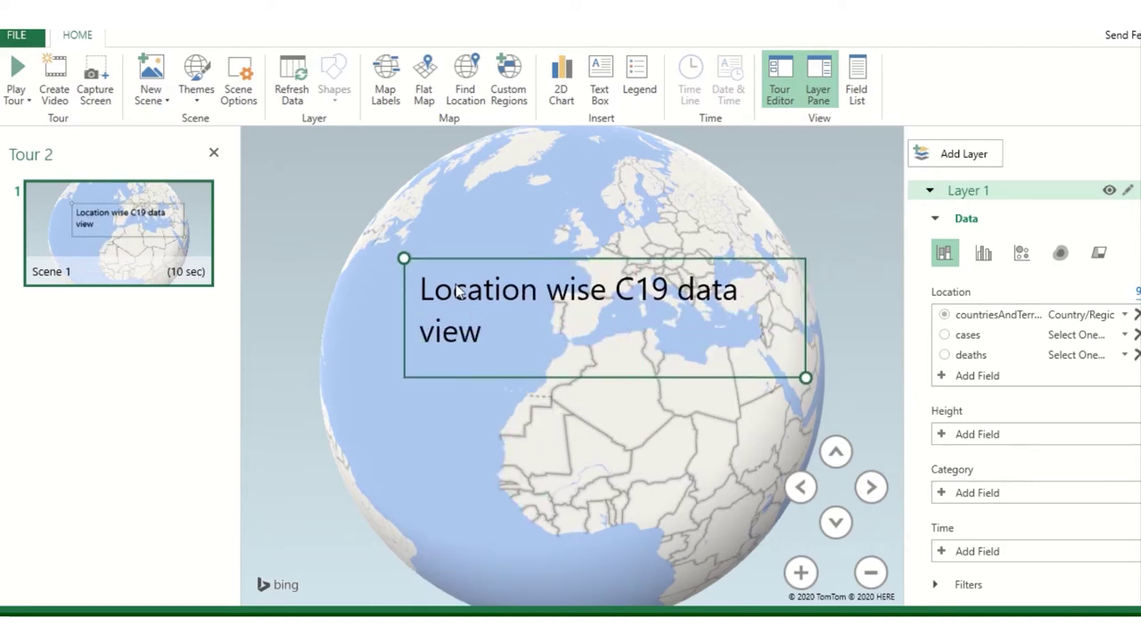
Rotate the globe toward India, move the title box top-left, and turn on Map Labels.
left_click_drag(359, 265, 362, 176)
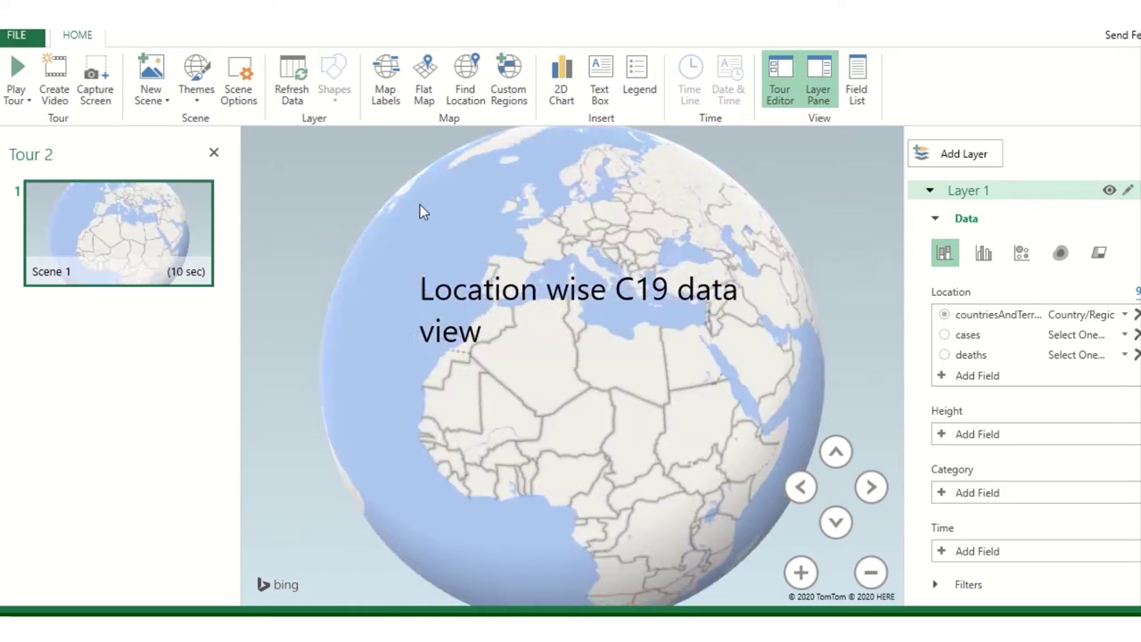
left_click(470, 306)
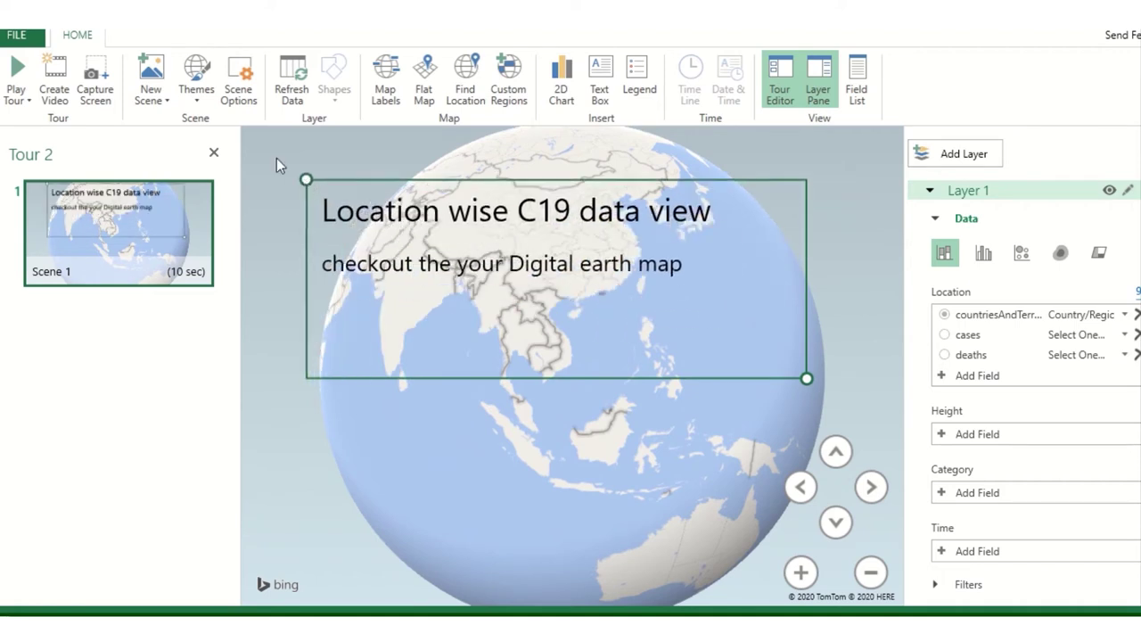
left_click_drag(276, 158, 229, 128)
left_click(126, 153)
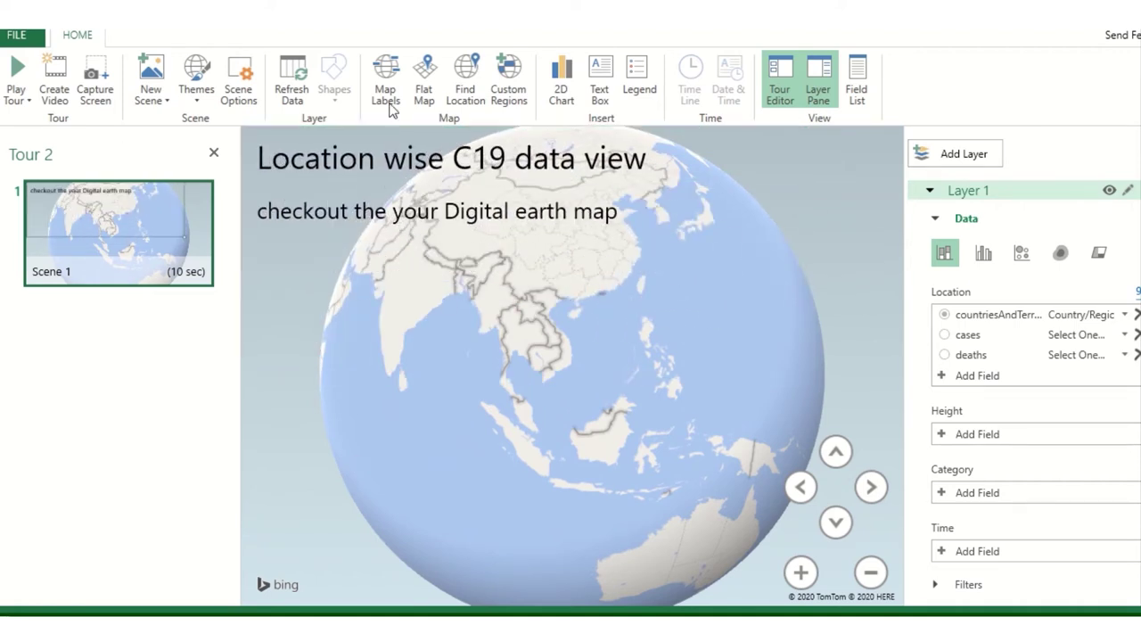
left_click(391, 70)
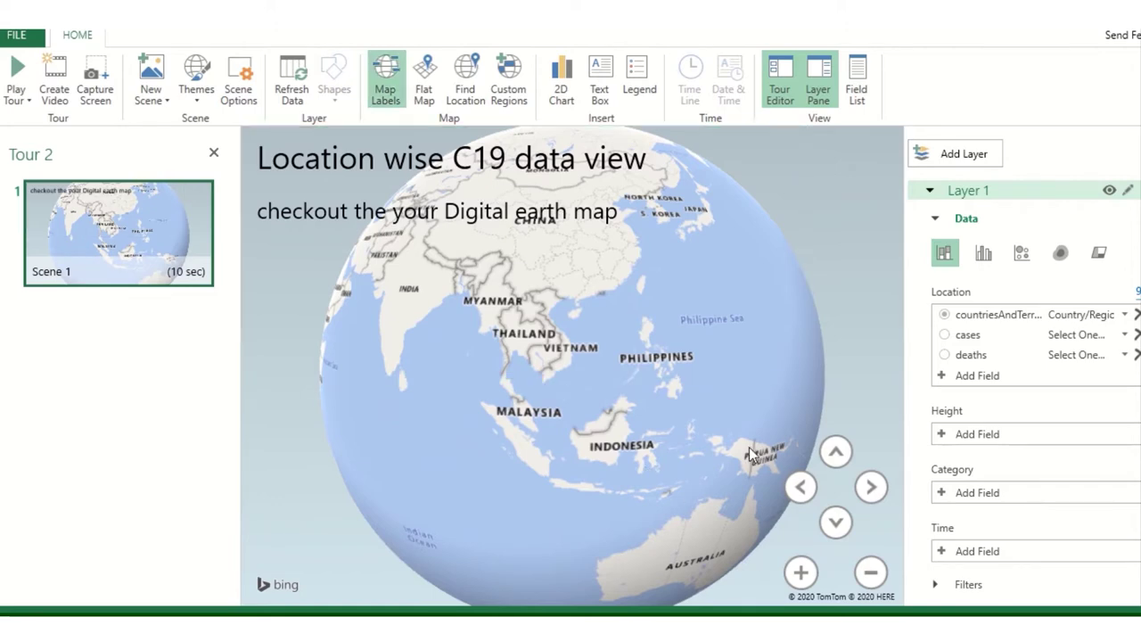
Center the globe on the Middle East and East Africa, then preview the tour playback.
mouse_move(752, 455)
left_mouse_down()
mouse_move(720, 374)
mouse_move(600, 278)
left_mouse_up()
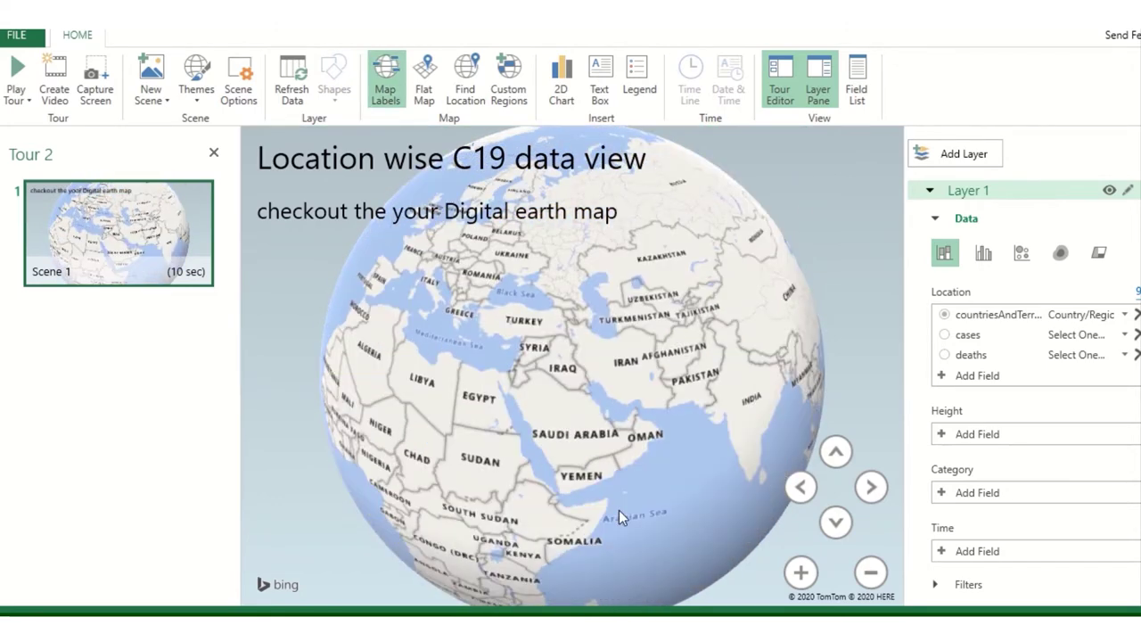
left_click_drag(619, 510, 611, 434)
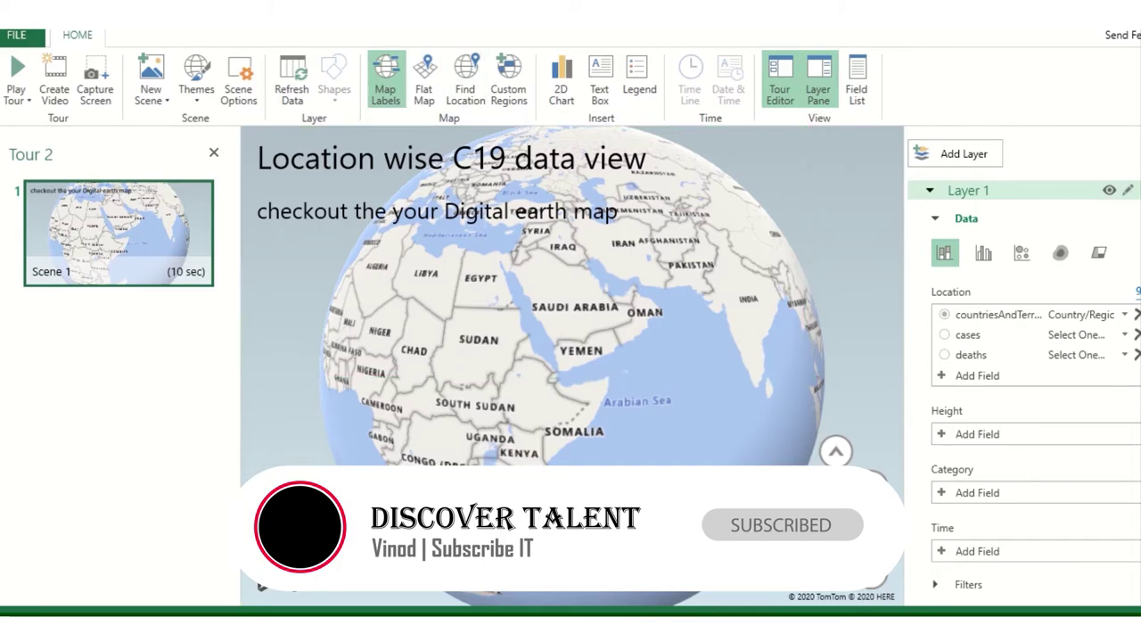
left_click(16, 80)
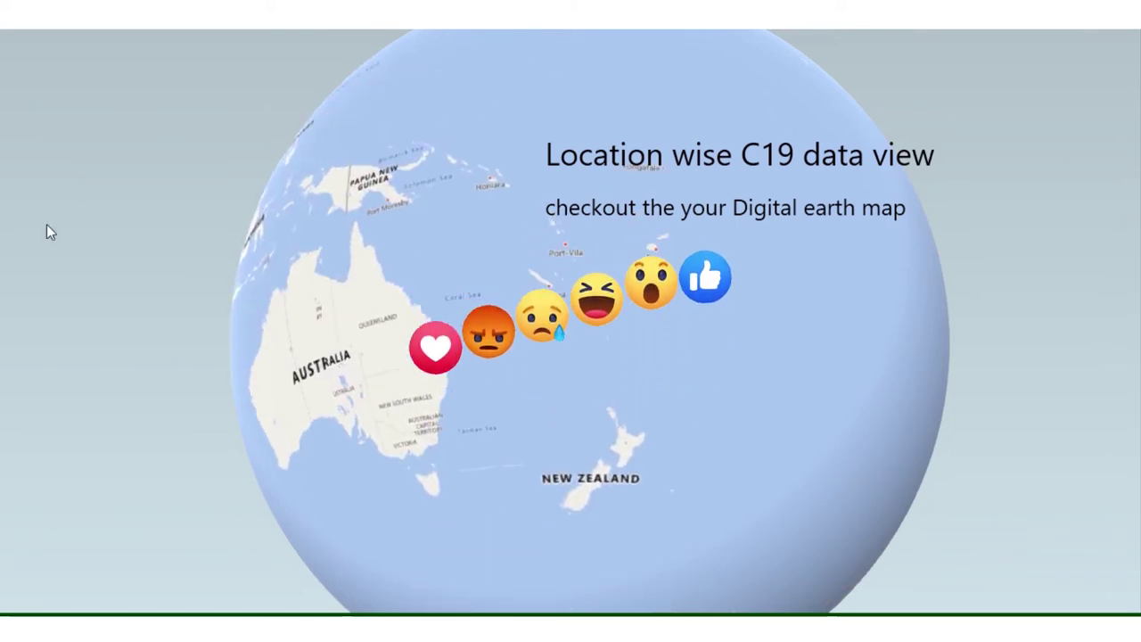
key("Escape")
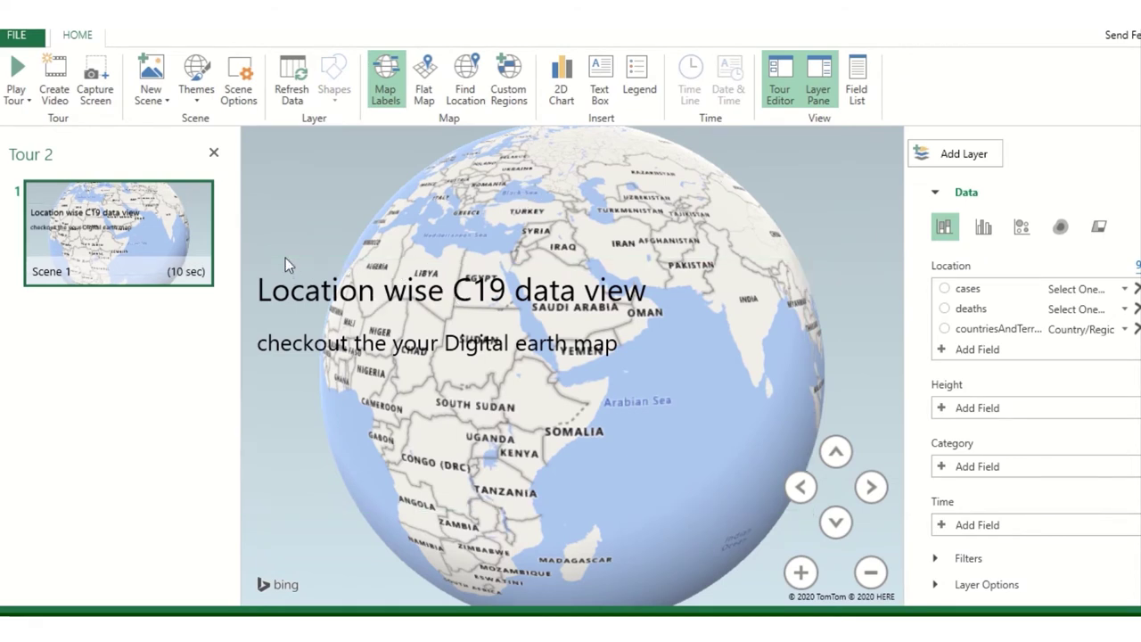
Delete the 'Location wise C19 data view' text box and refresh the layer data.
key("Delete")
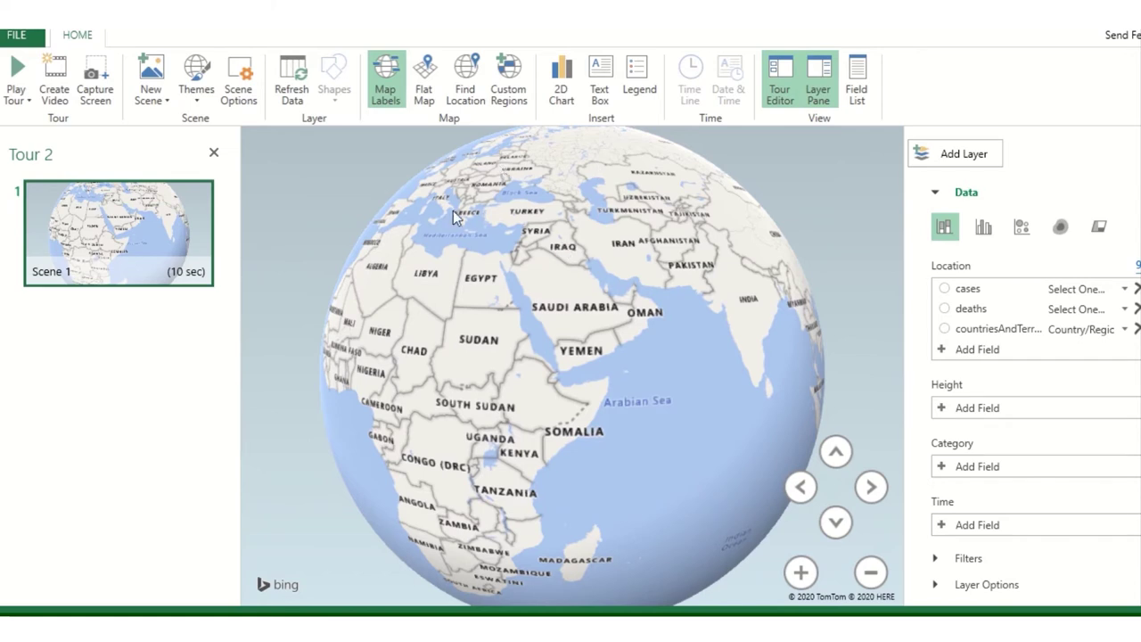
left_click(279, 100)
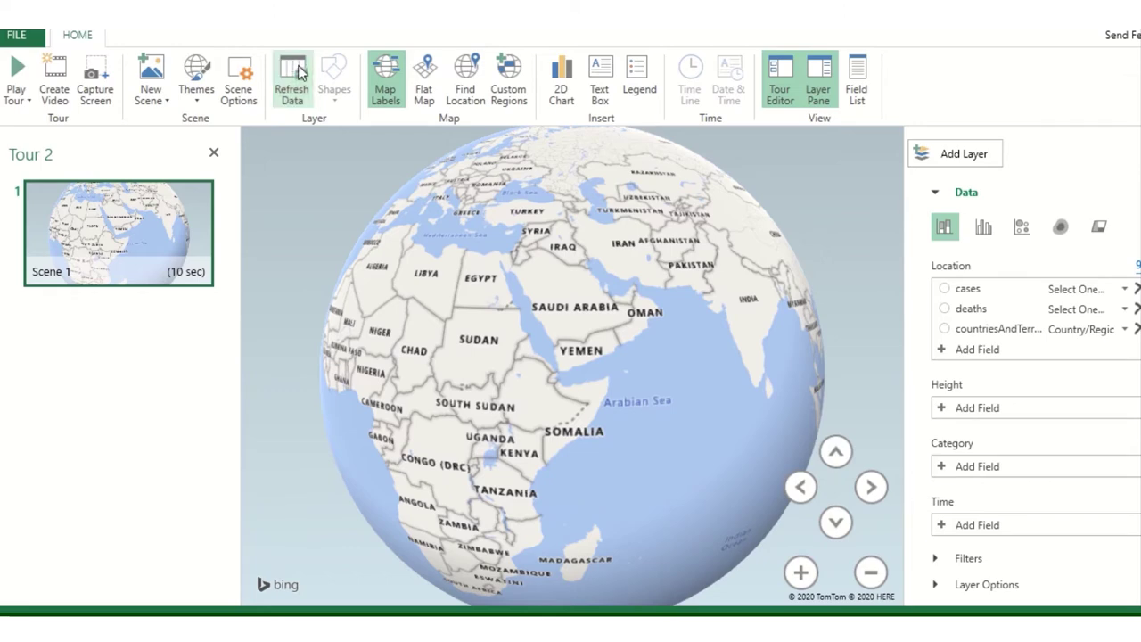
Apply the dark map theme and switch the globe to a flat map.
left_click(203, 100)
left_click(436, 179)
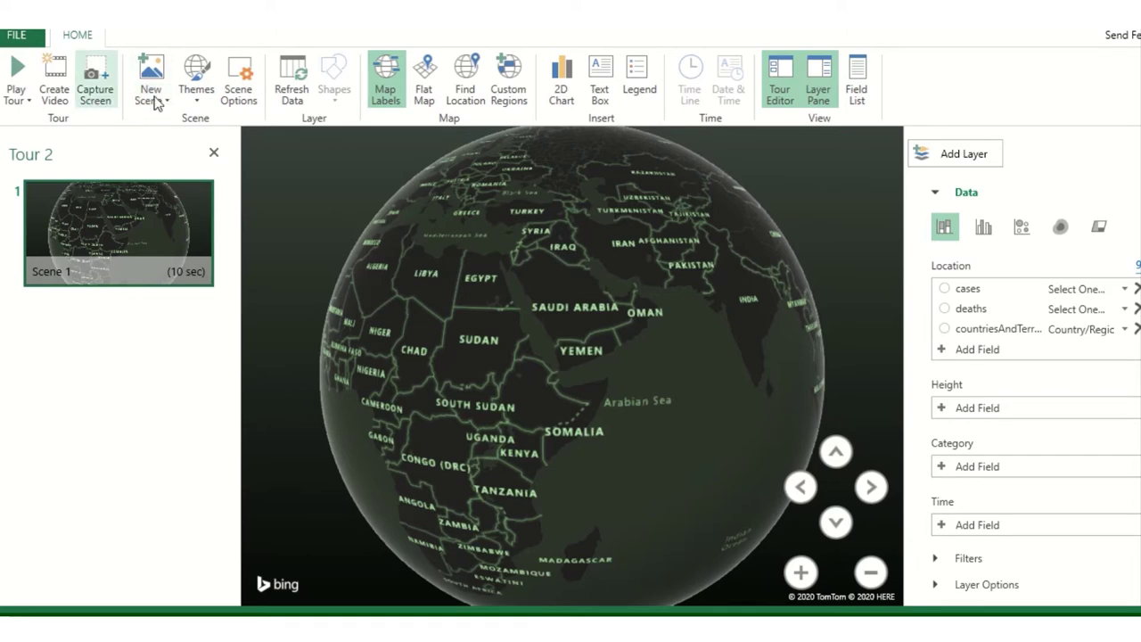
left_click(436, 76)
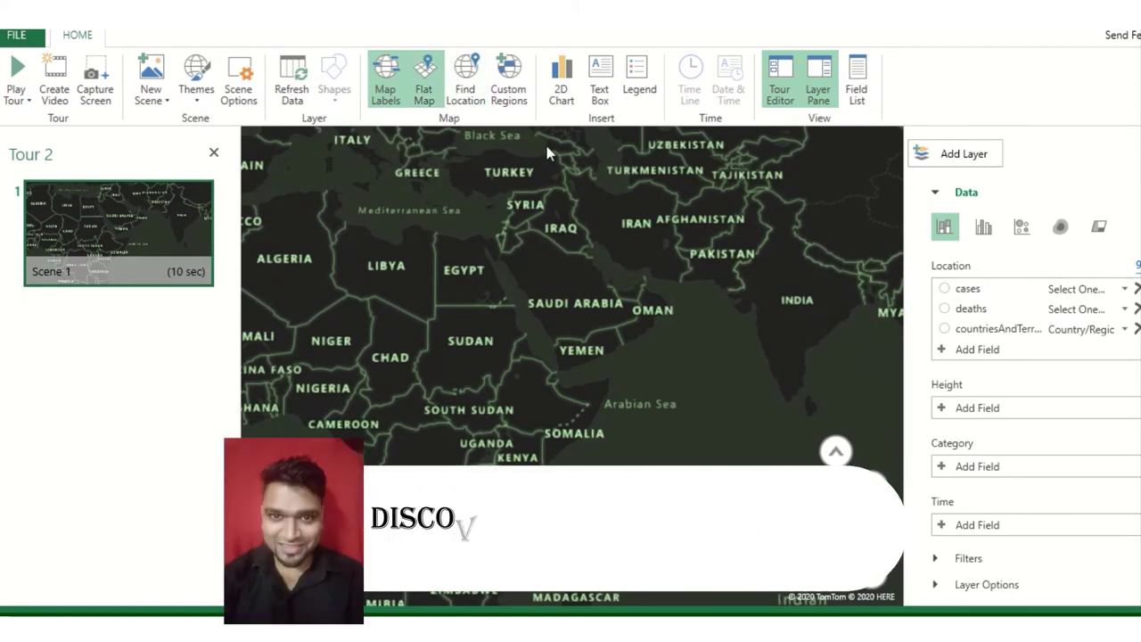
left_click(525, 83)
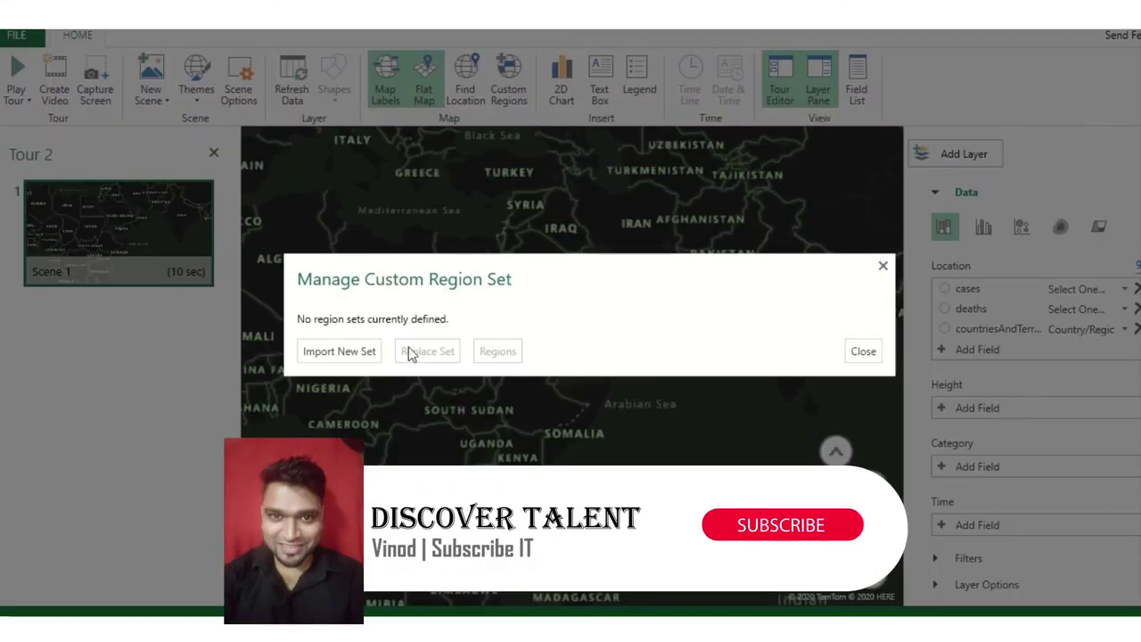
left_click(369, 352)
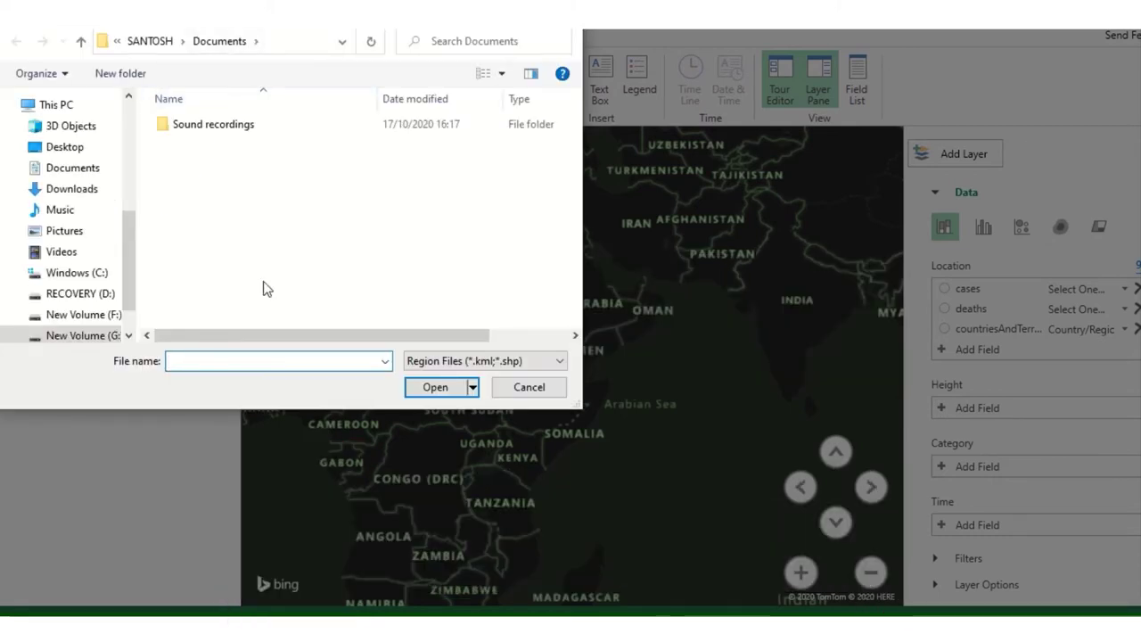
left_click(525, 392)
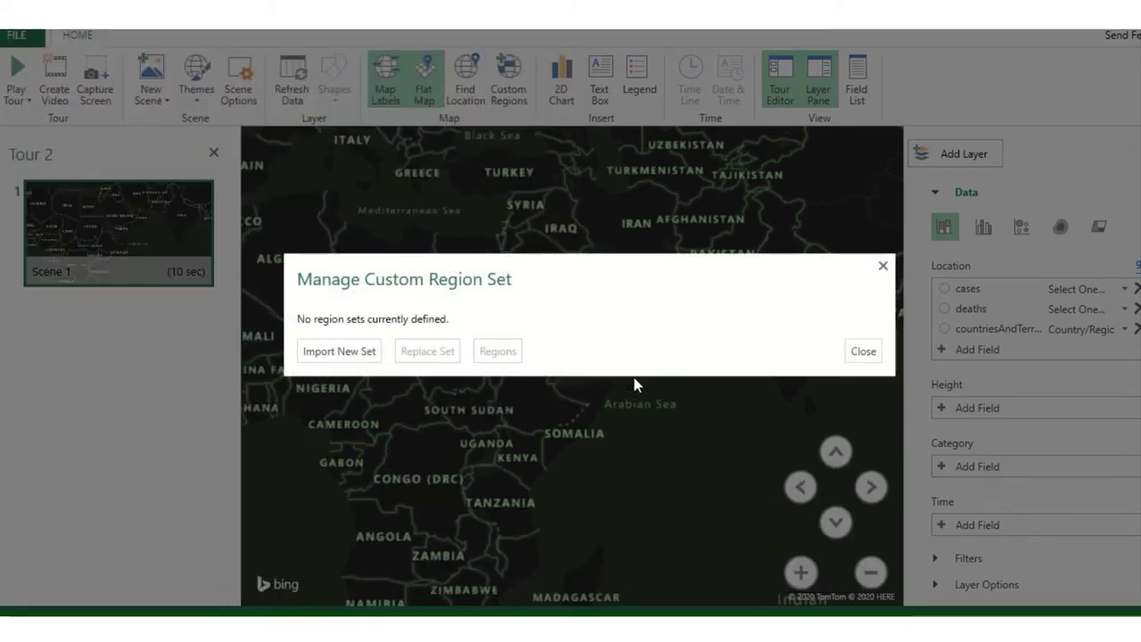
left_click(869, 351)
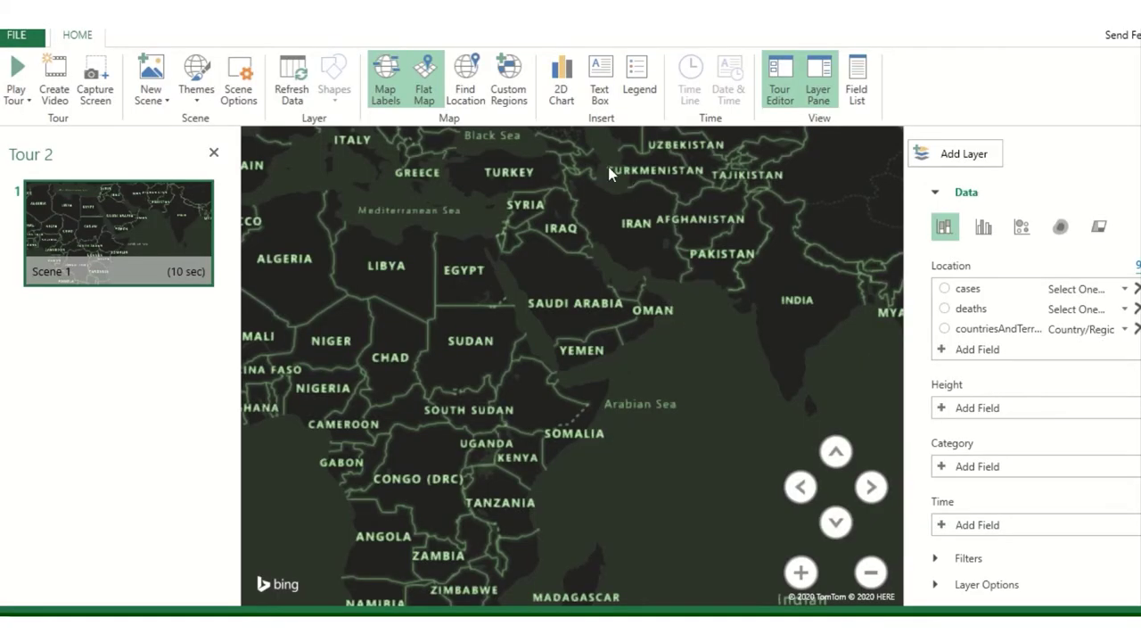
Return to the globe view, using cases as column height and countriesAndTerritories as category.
left_click(424, 78)
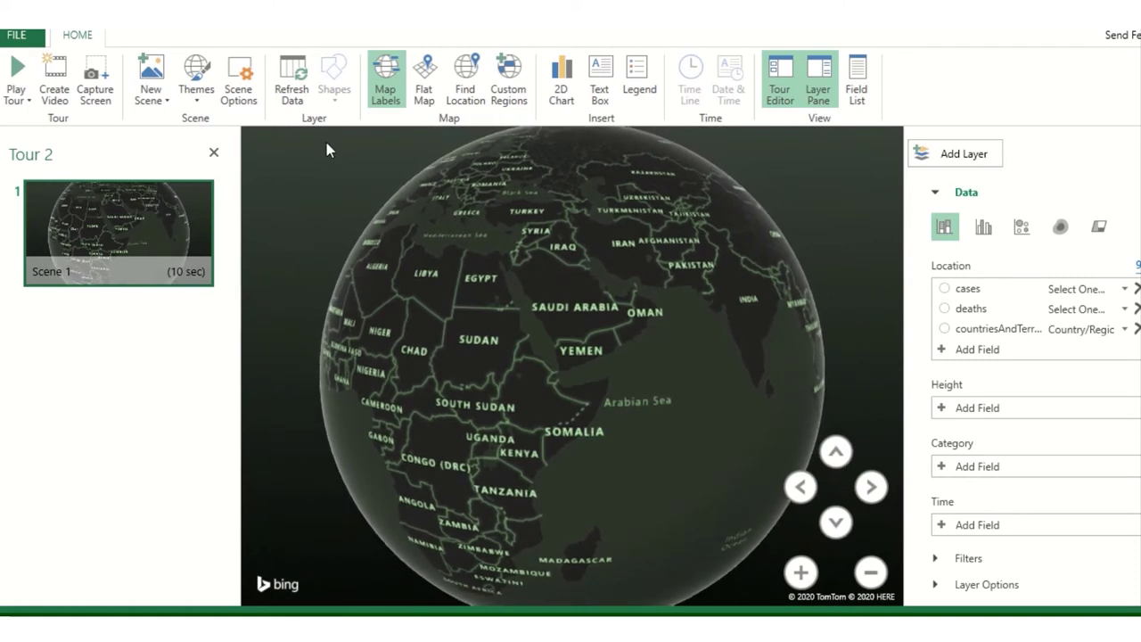
left_click(1000, 408)
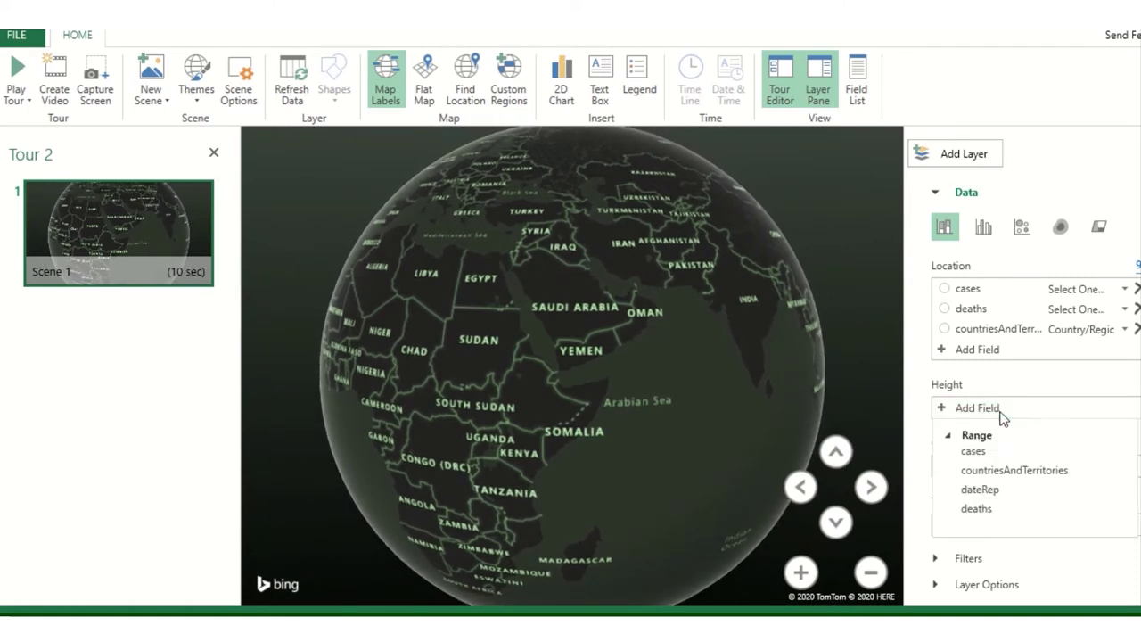
left_click(976, 451)
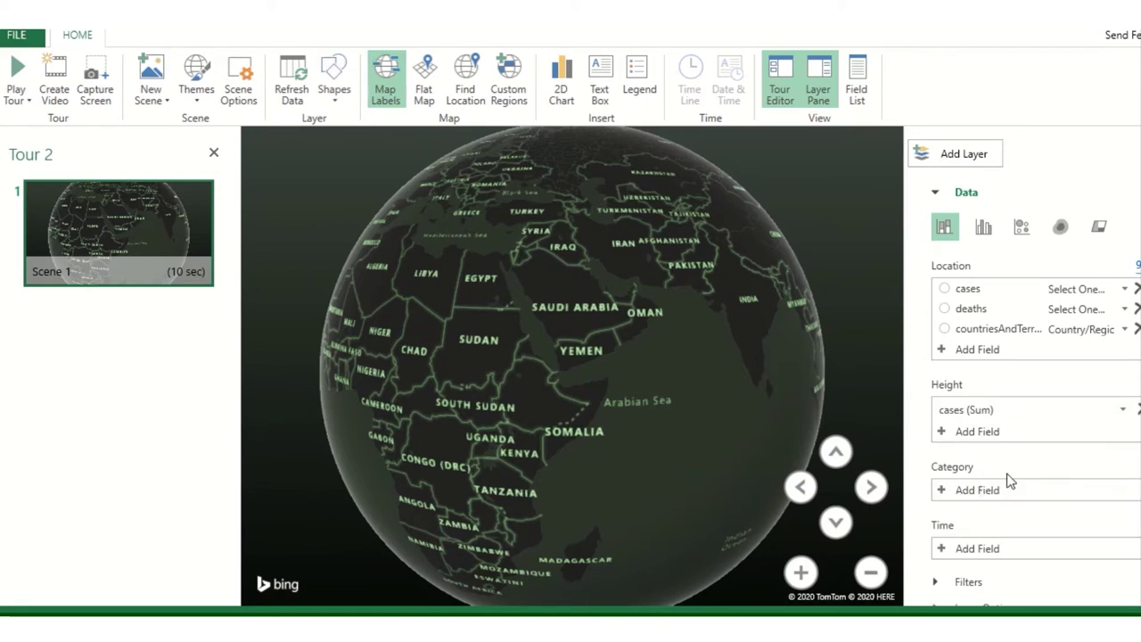
left_click(1031, 489)
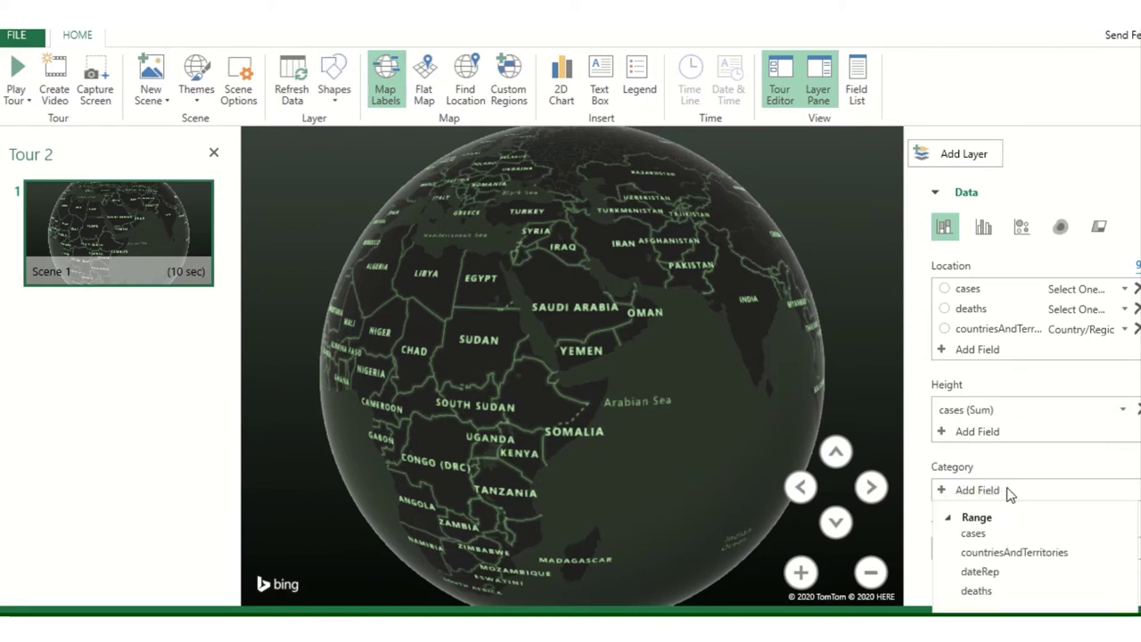
left_click(1025, 551)
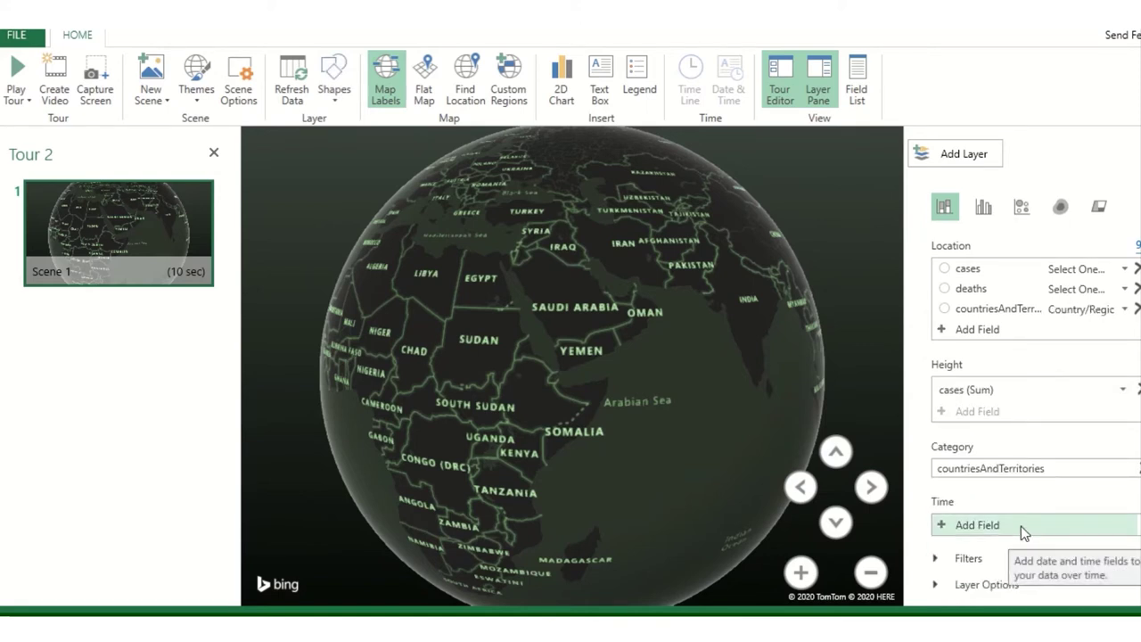
Set dateRep as the layer's time field and refresh the map data.
left_click(1023, 527)
left_click(980, 568)
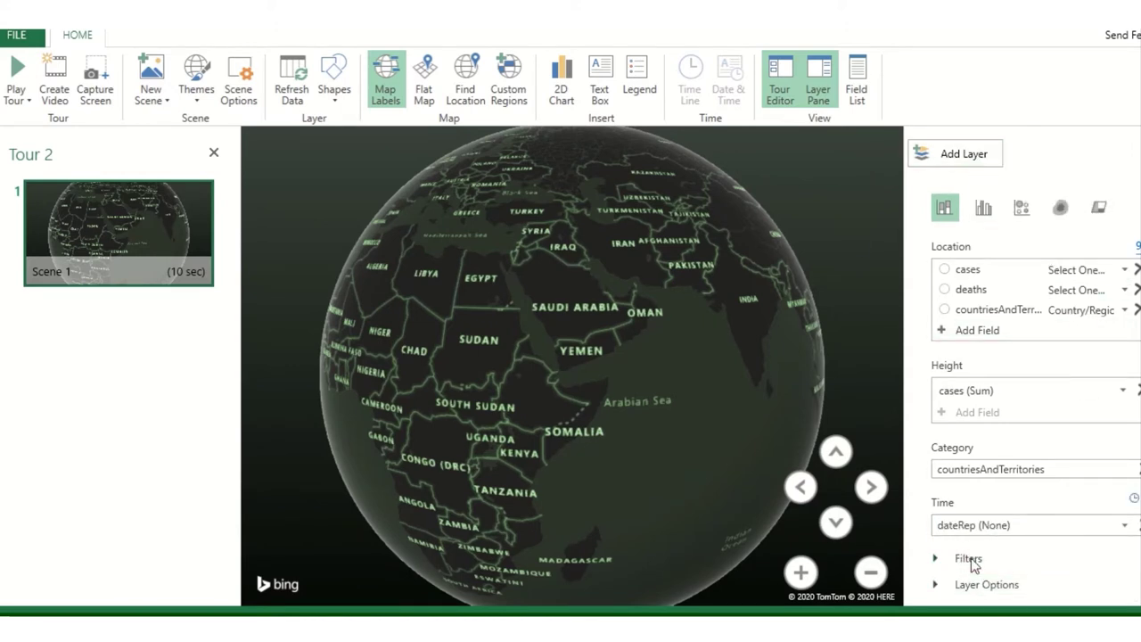
left_click(308, 68)
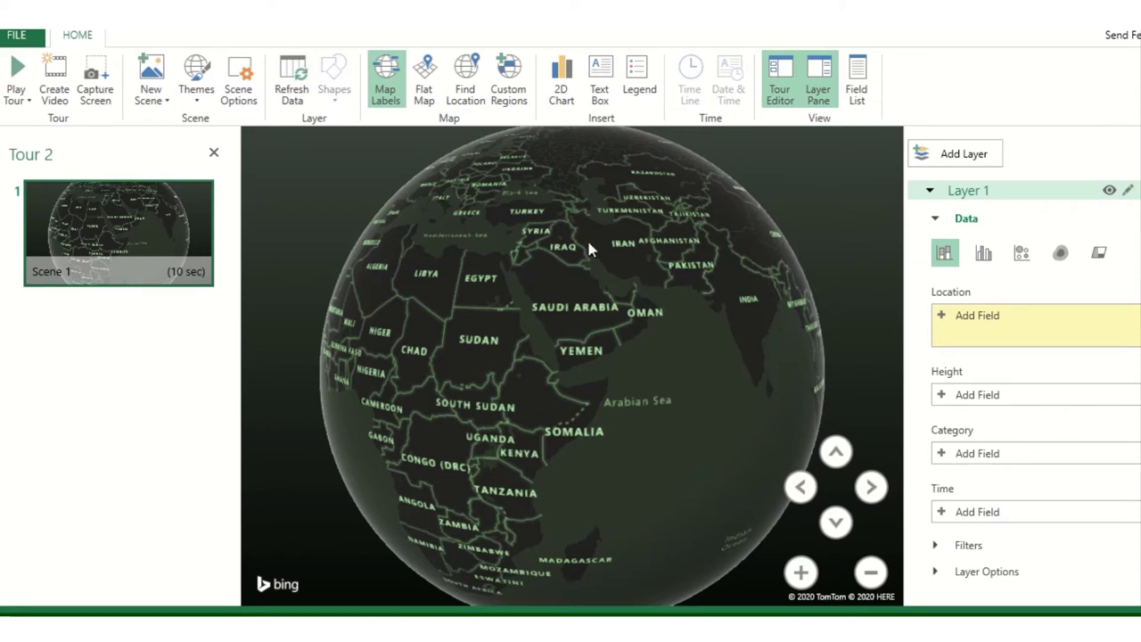
Locate Layer 1 by countriesAndTerritories and play the tour full screen.
left_click(1031, 323)
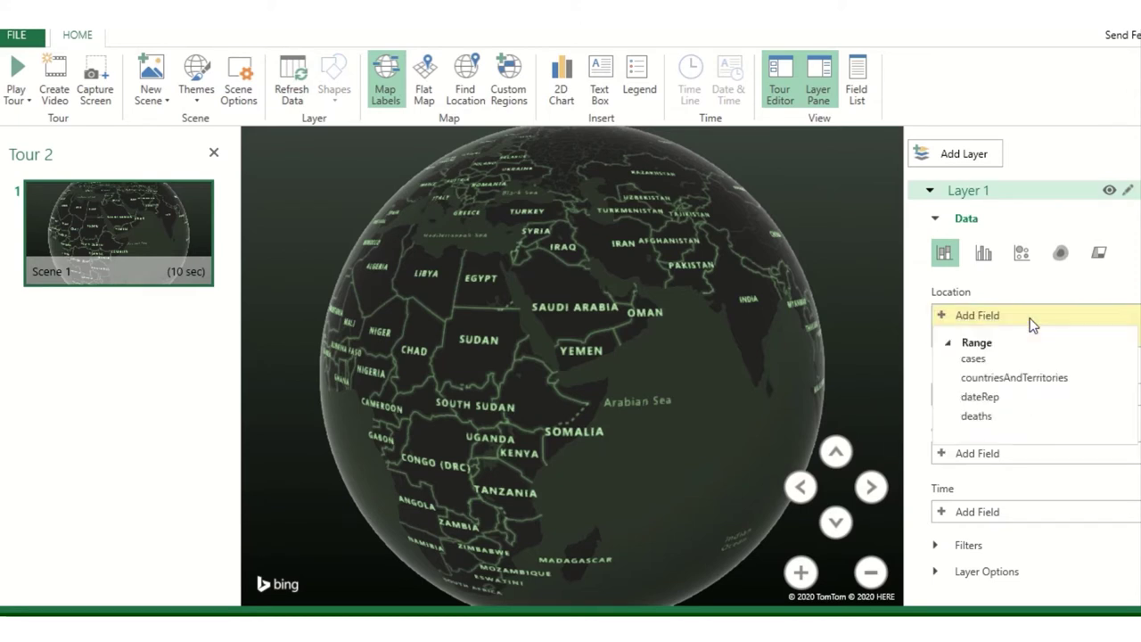
left_click(1018, 377)
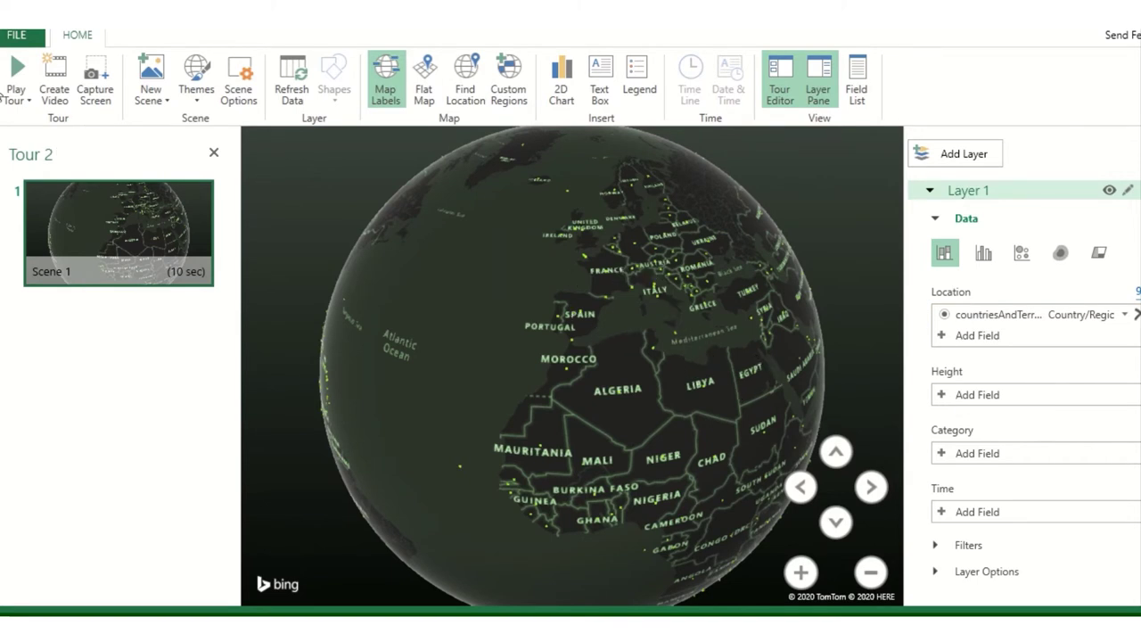
left_click(26, 56)
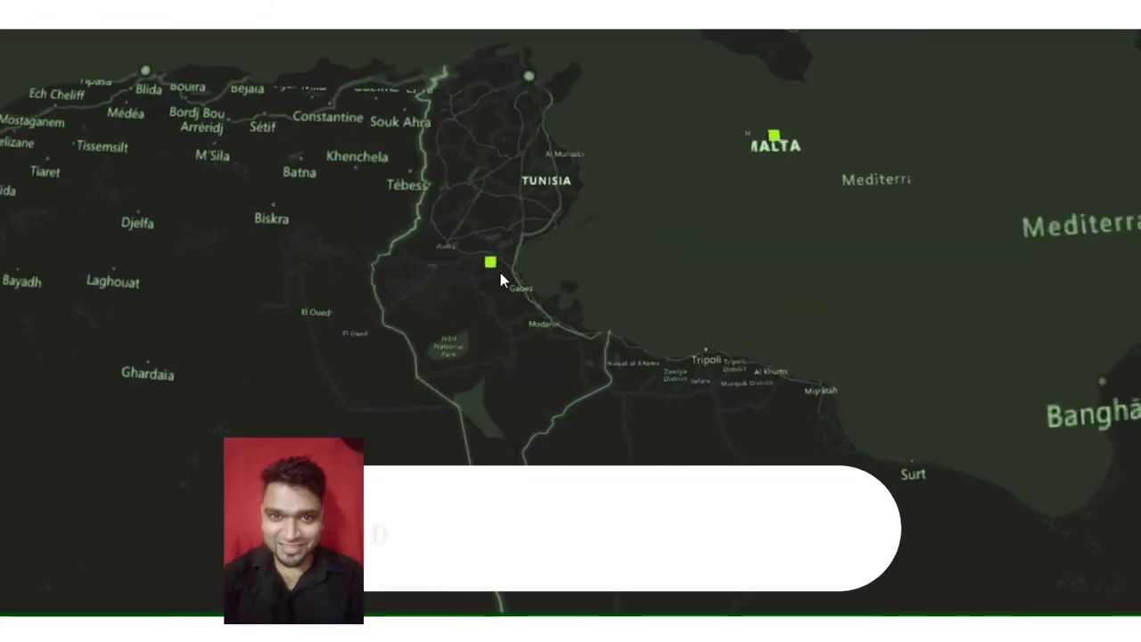
Inspect data points around Tunisia, then zoom out and rotate the globe across western Europe toward India.
mouse_move(496, 268)
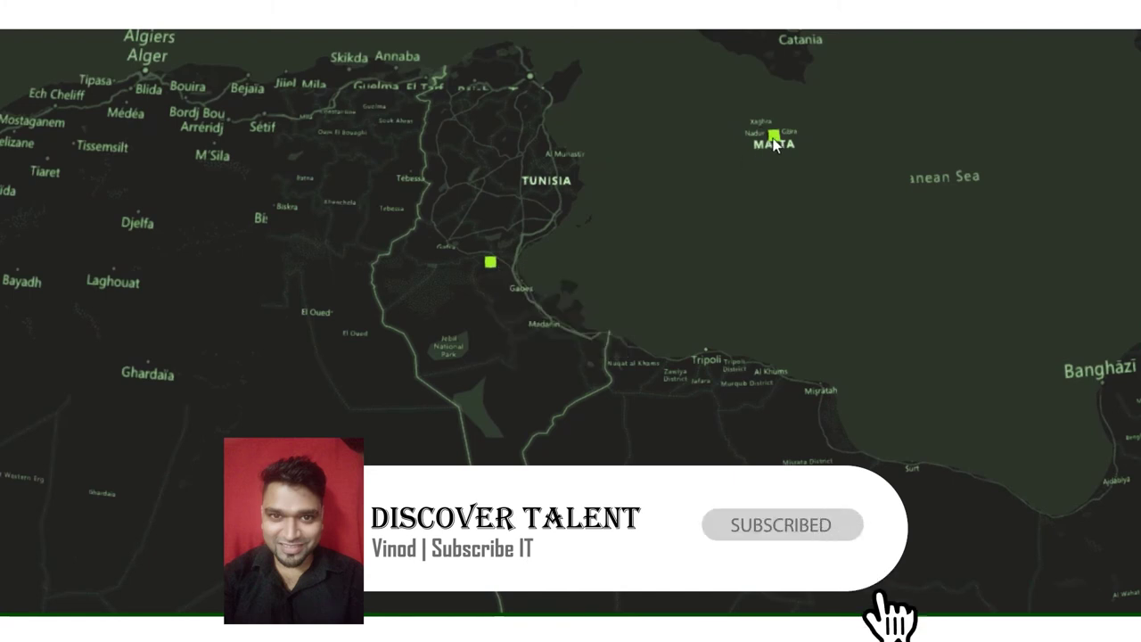
mouse_move(773, 139)
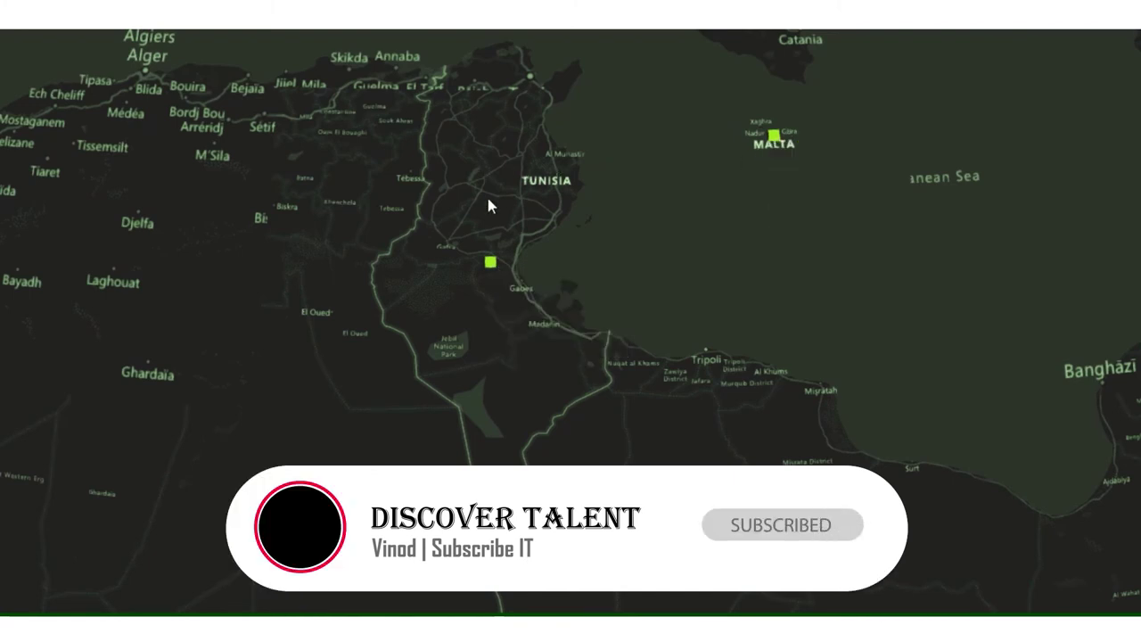
scroll(662, 445, "down", 5)
scroll(769, 331, "down", 5)
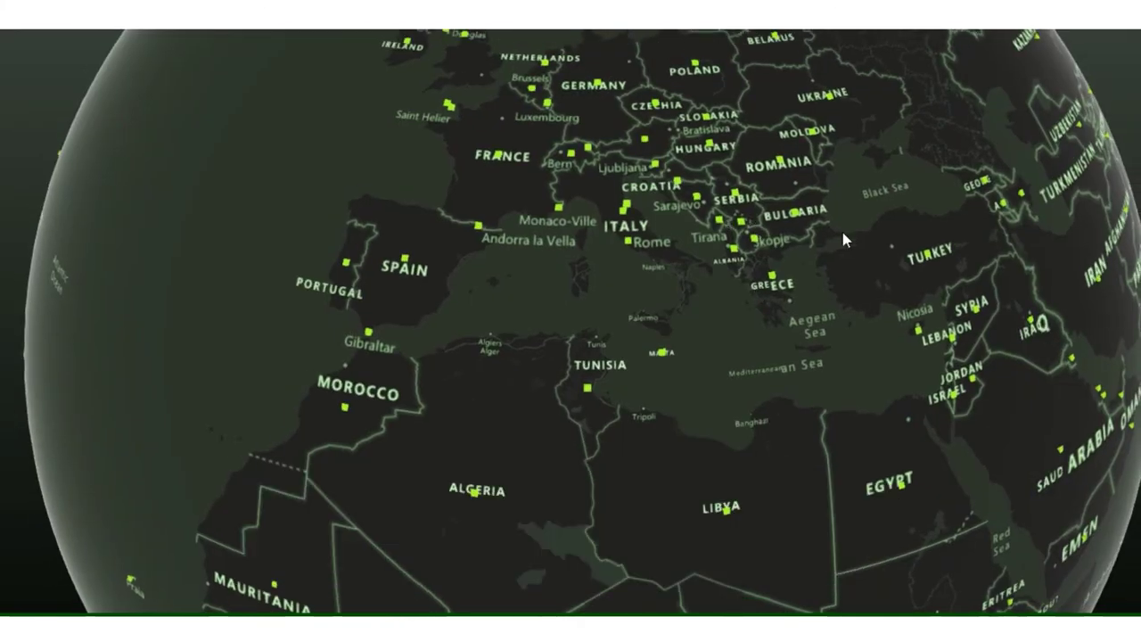
left_click_drag(846, 241, 650, 527)
left_click_drag(515, 542, 782, 303)
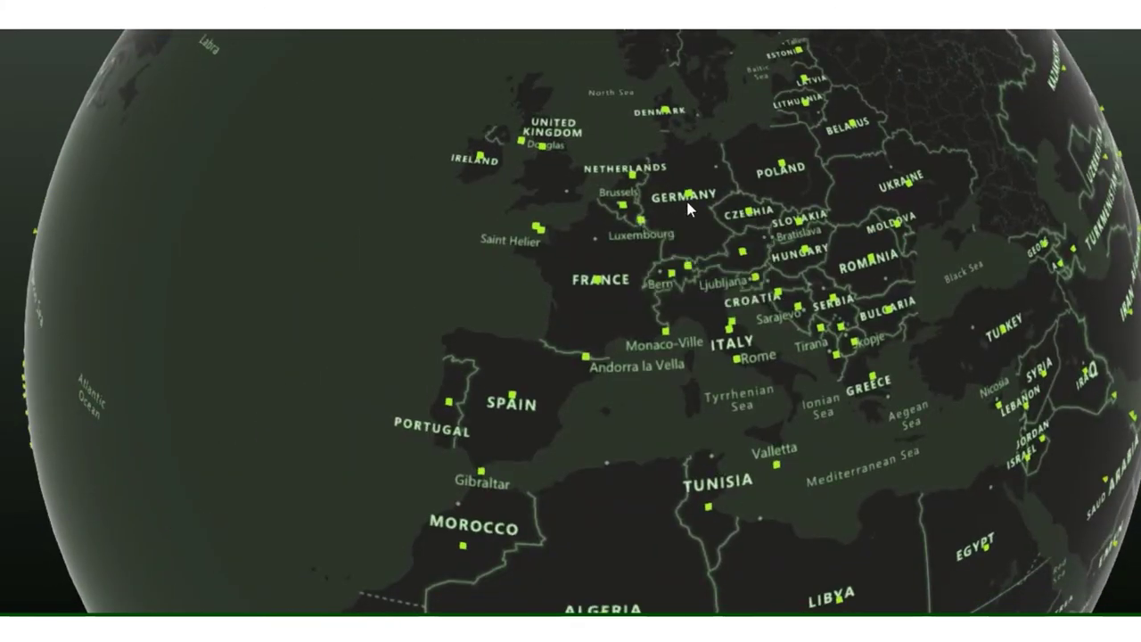
left_click_drag(935, 303, 571, 365)
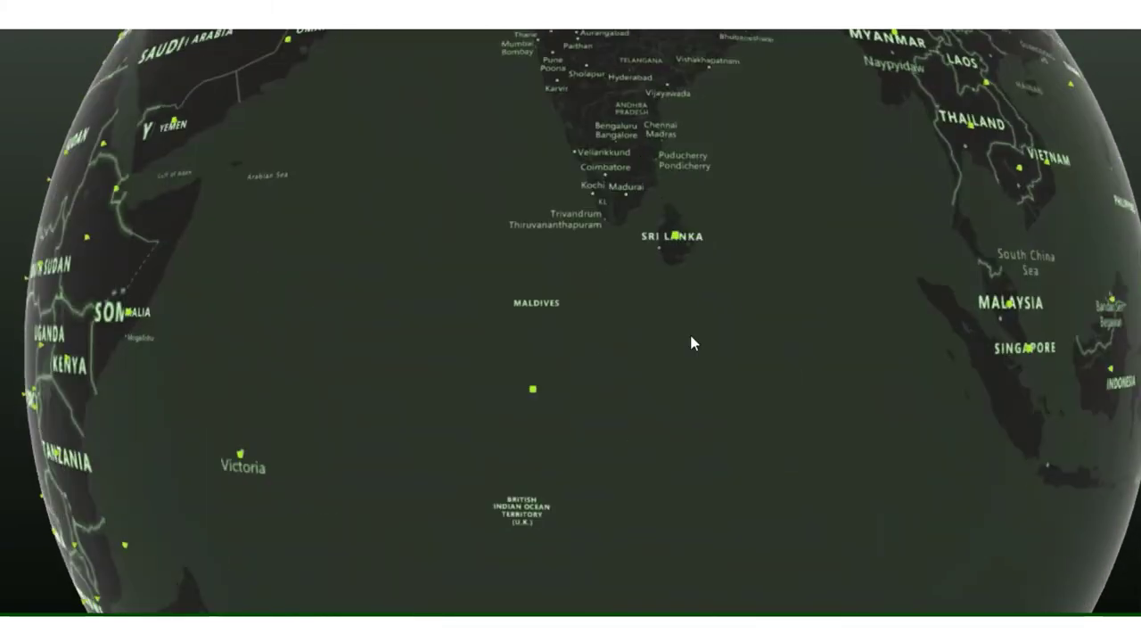
left_click_drag(691, 344, 650, 479)
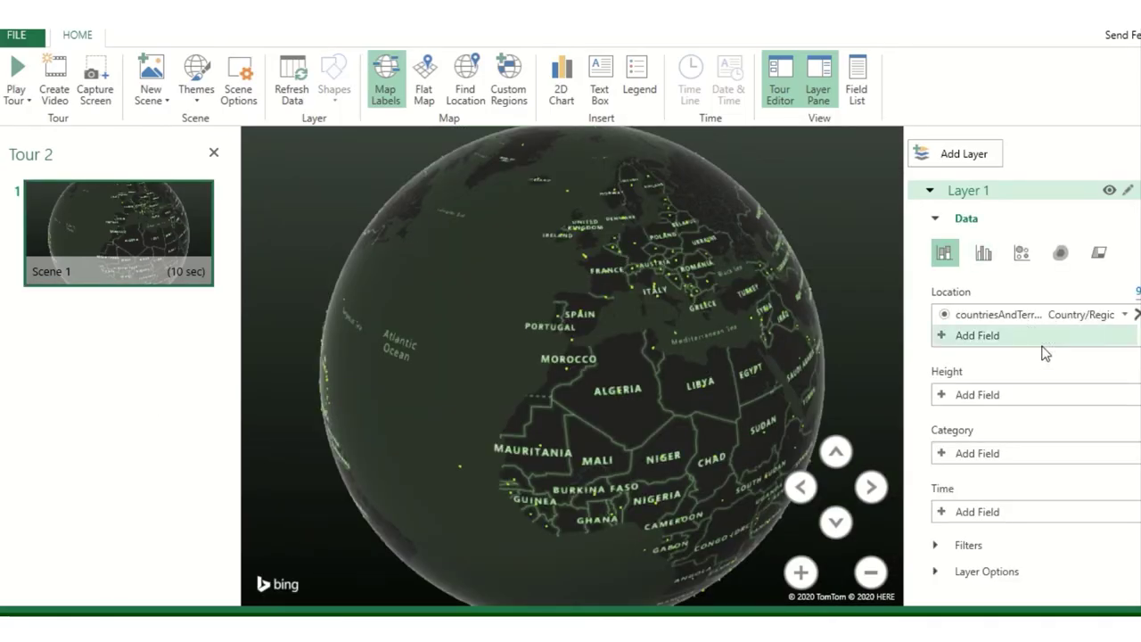
Add cases as a location field alongside countriesAndTerritories and play the tour full screen.
left_click(1023, 334)
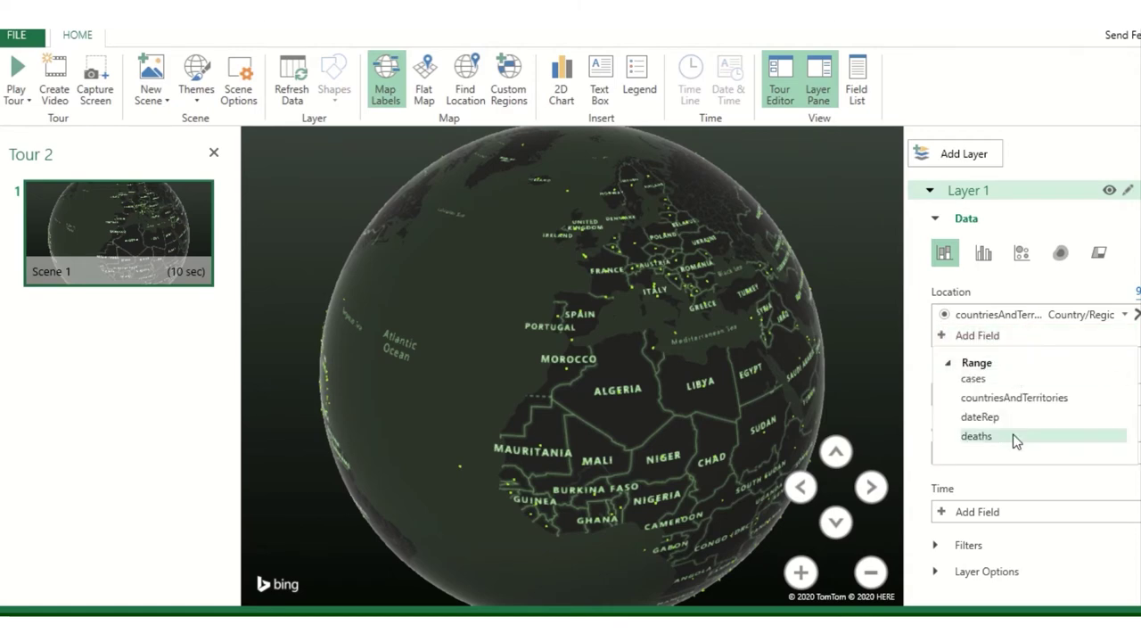
left_click(974, 380)
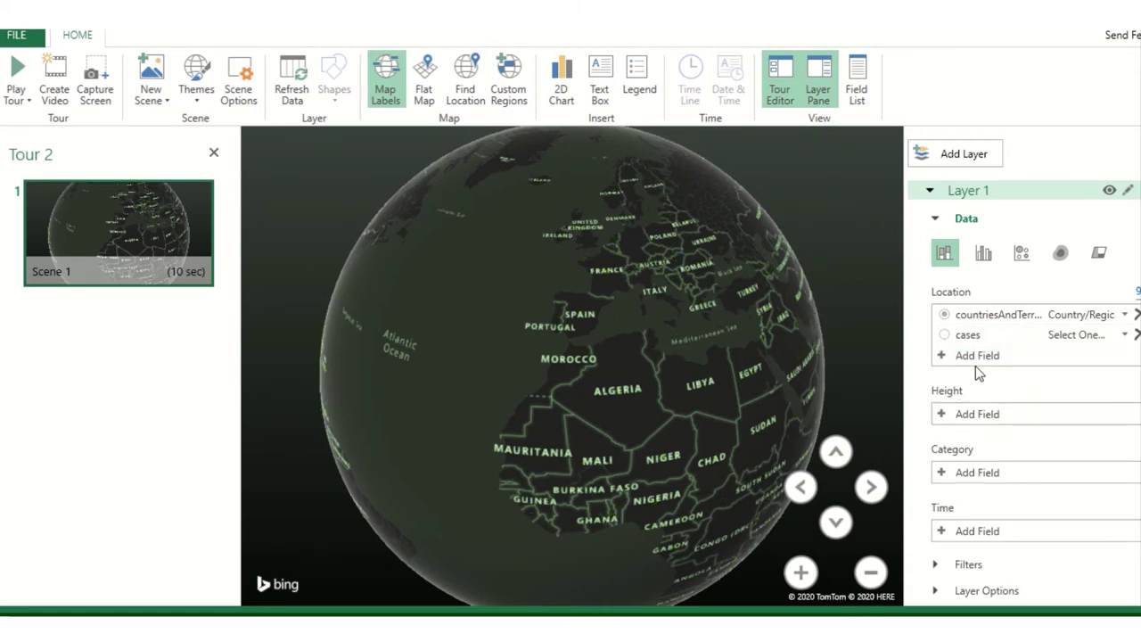
left_click(17, 76)
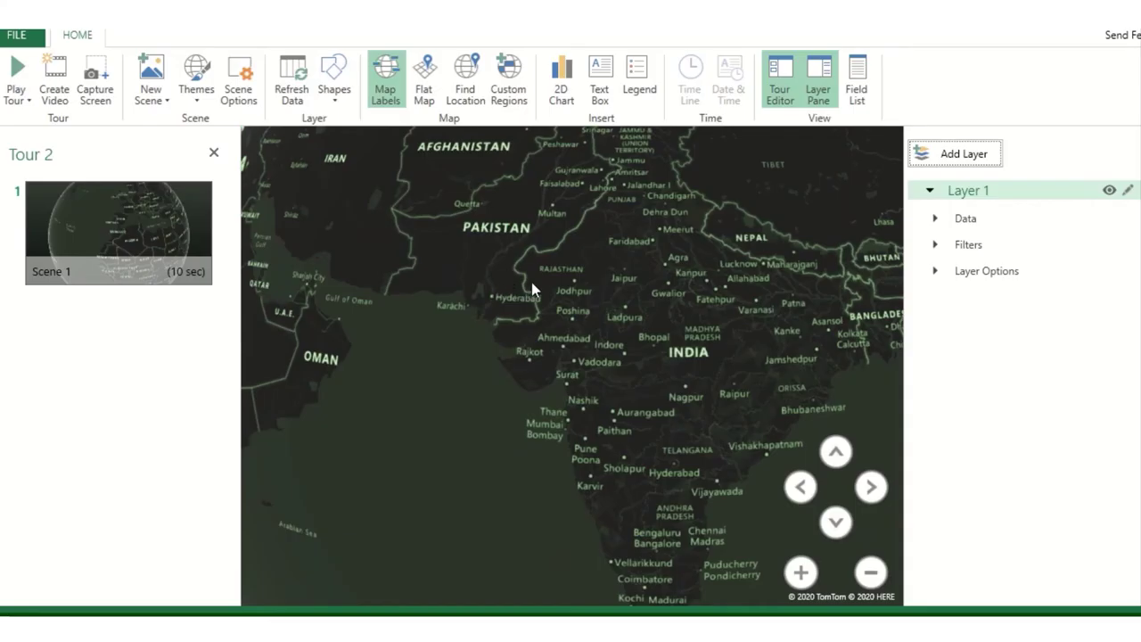
Add deaths as a location field, add then remove dateRep, and refresh the map data.
left_click(1040, 352)
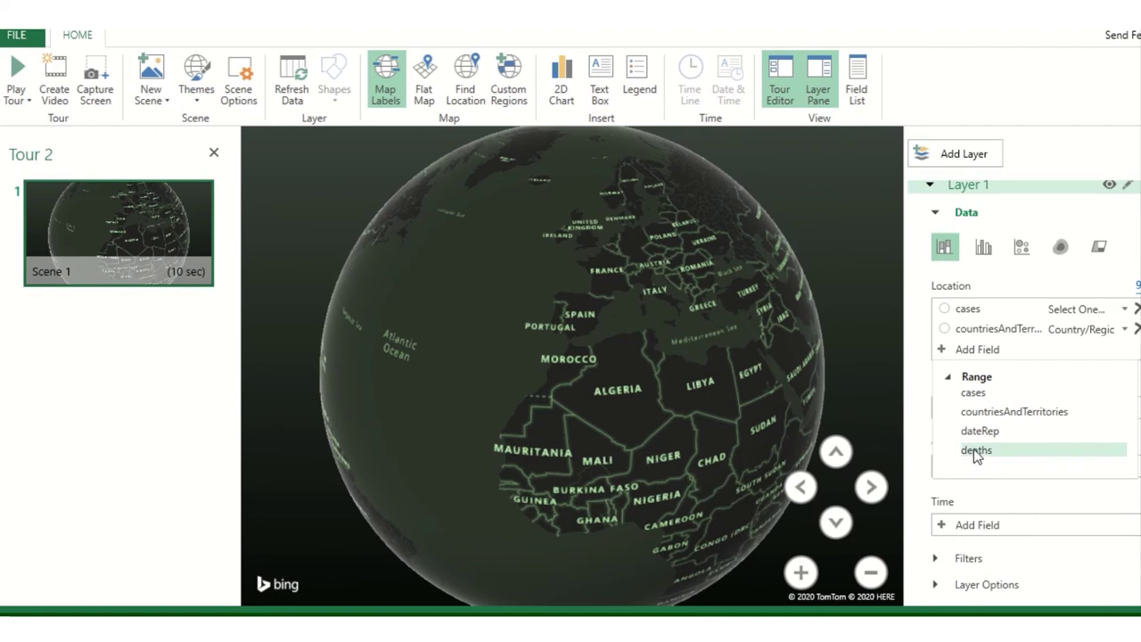
left_click(971, 451)
left_click(996, 379)
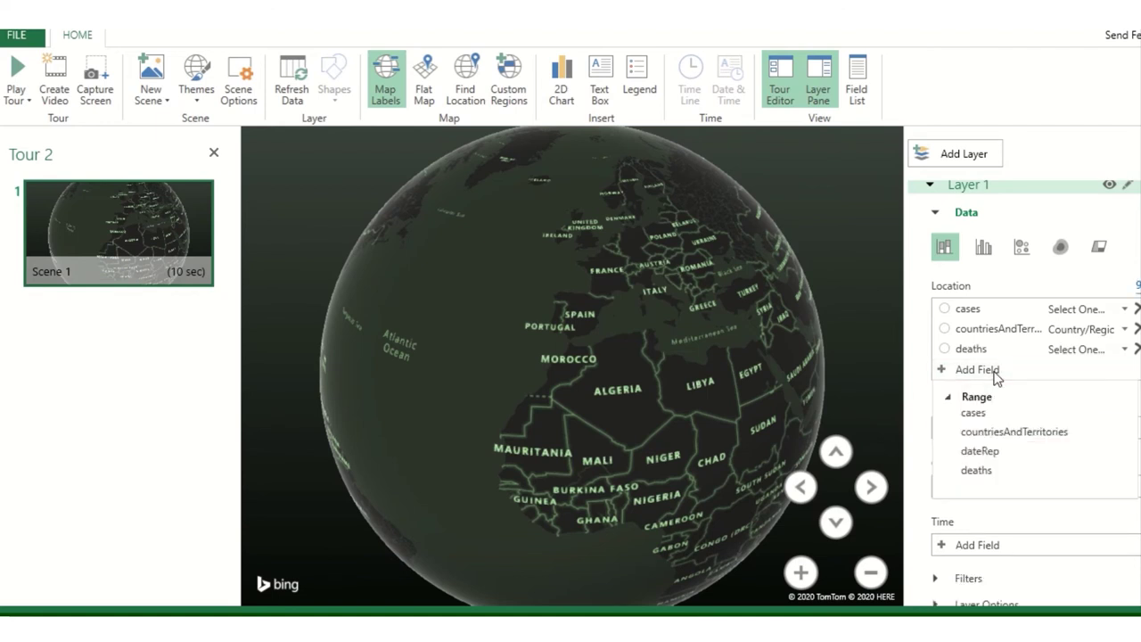
left_click(1003, 453)
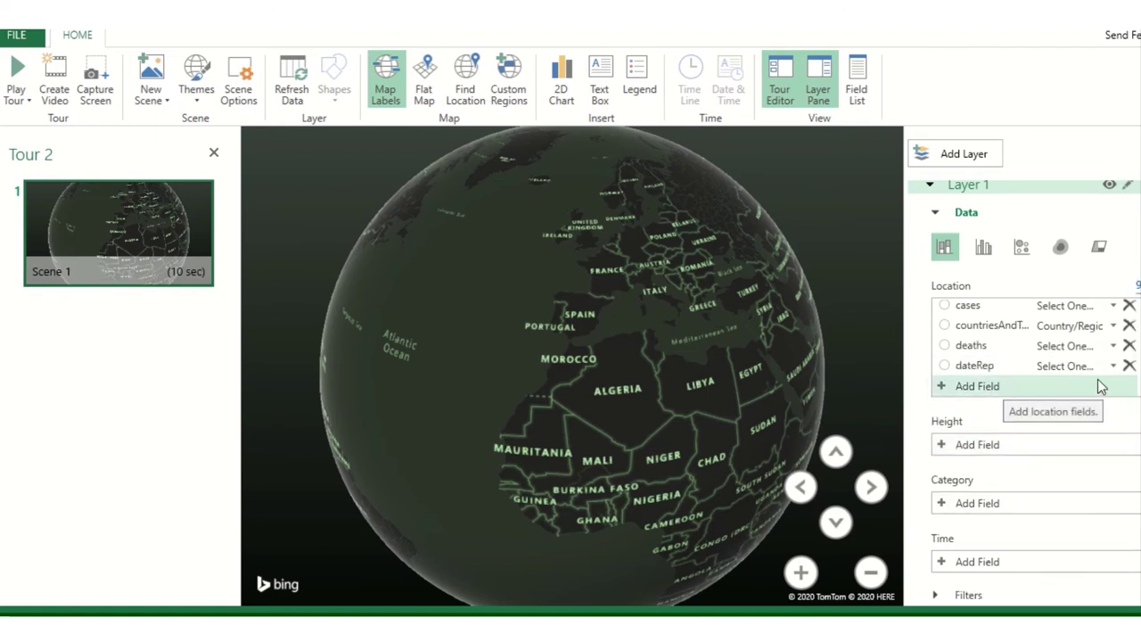
left_click(1128, 365)
left_click(1036, 378)
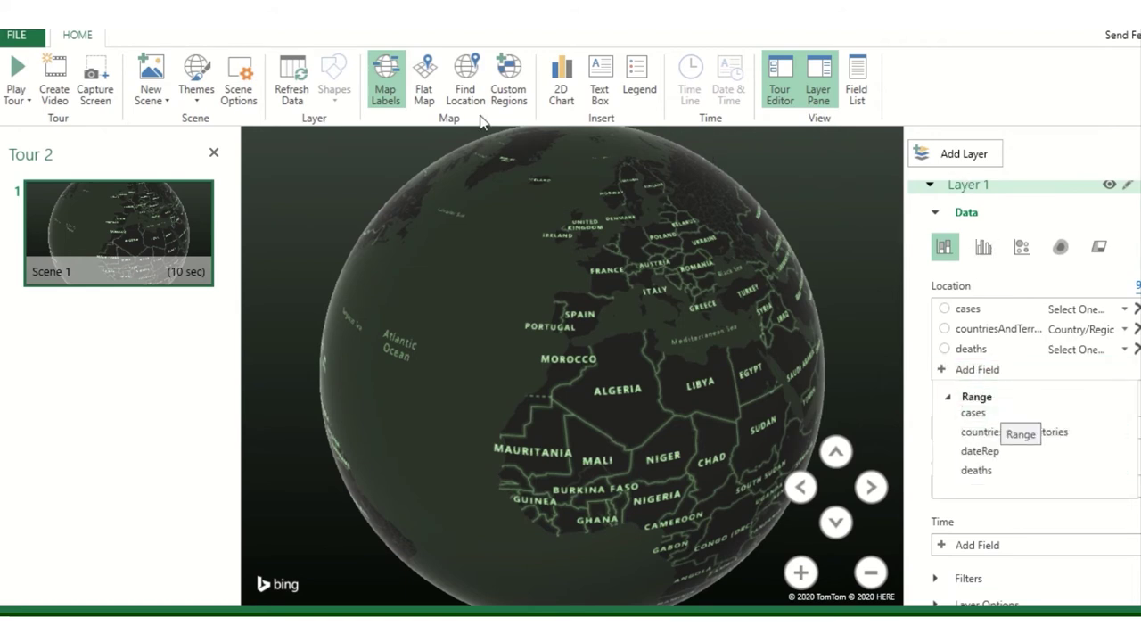
left_click(195, 297)
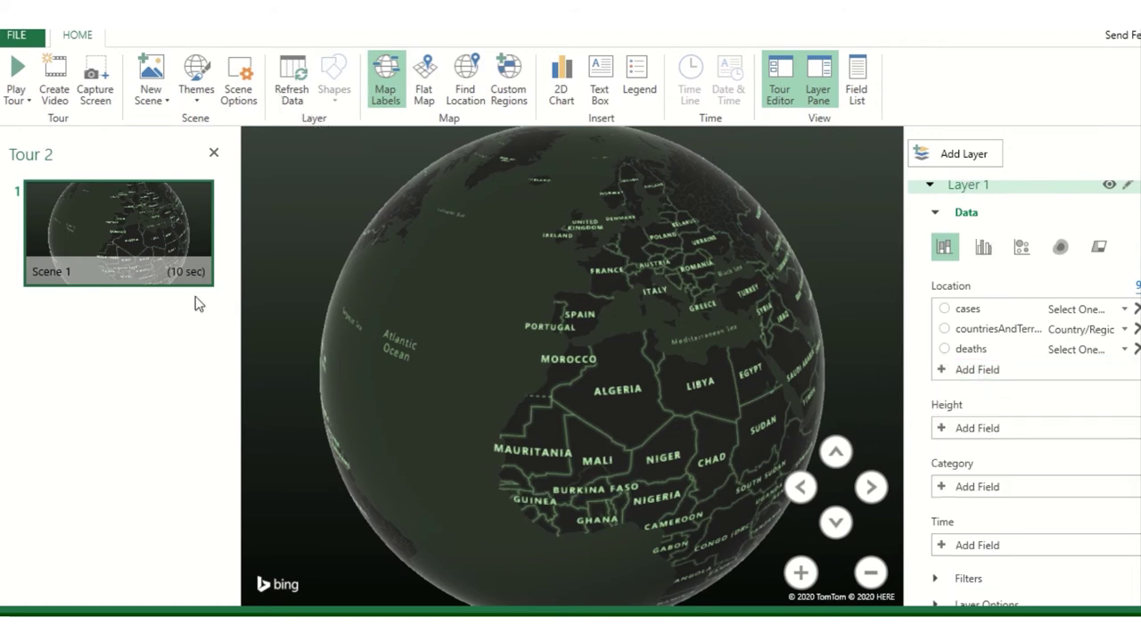
left_click(290, 78)
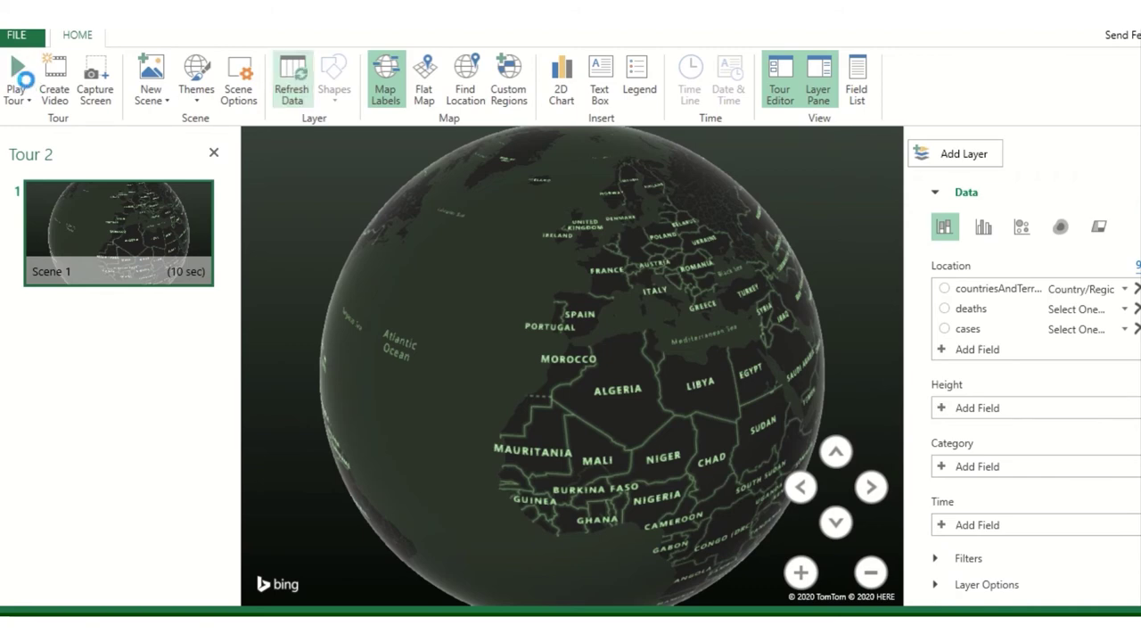
left_click(19, 77)
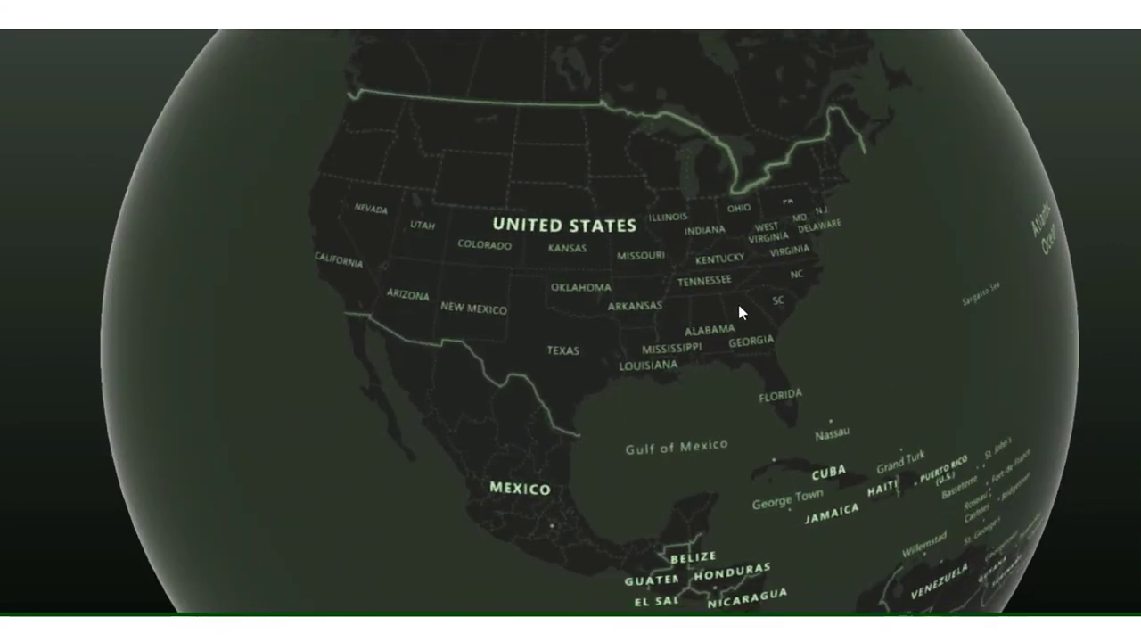
key("Escape")
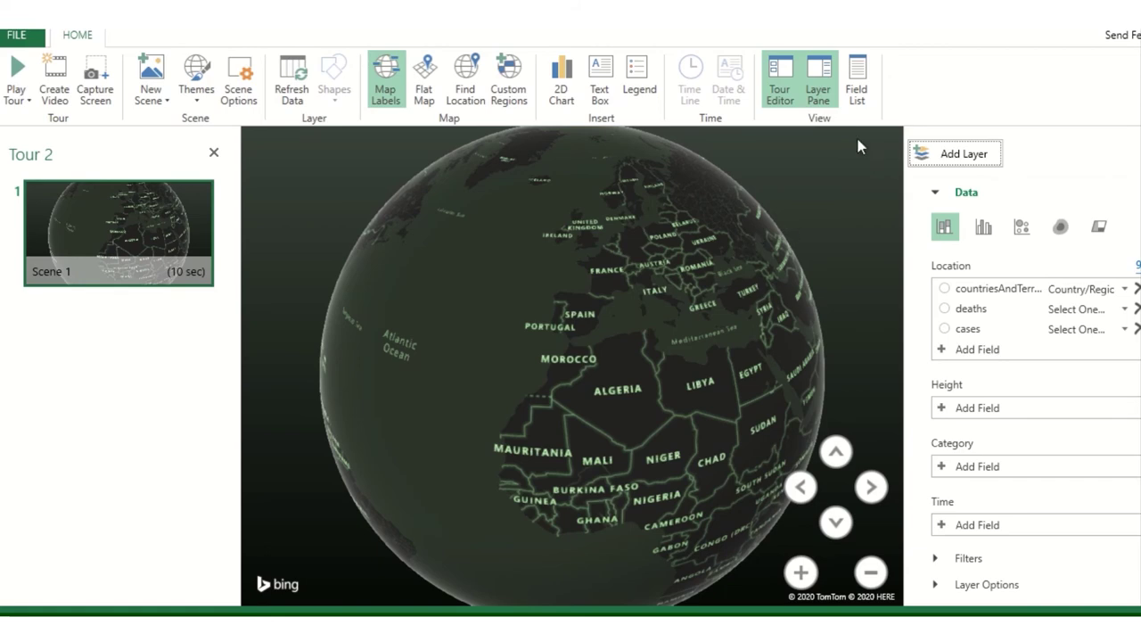
Hide the layer pane and use Find Location to zoom to postal code 400077.
left_click(830, 99)
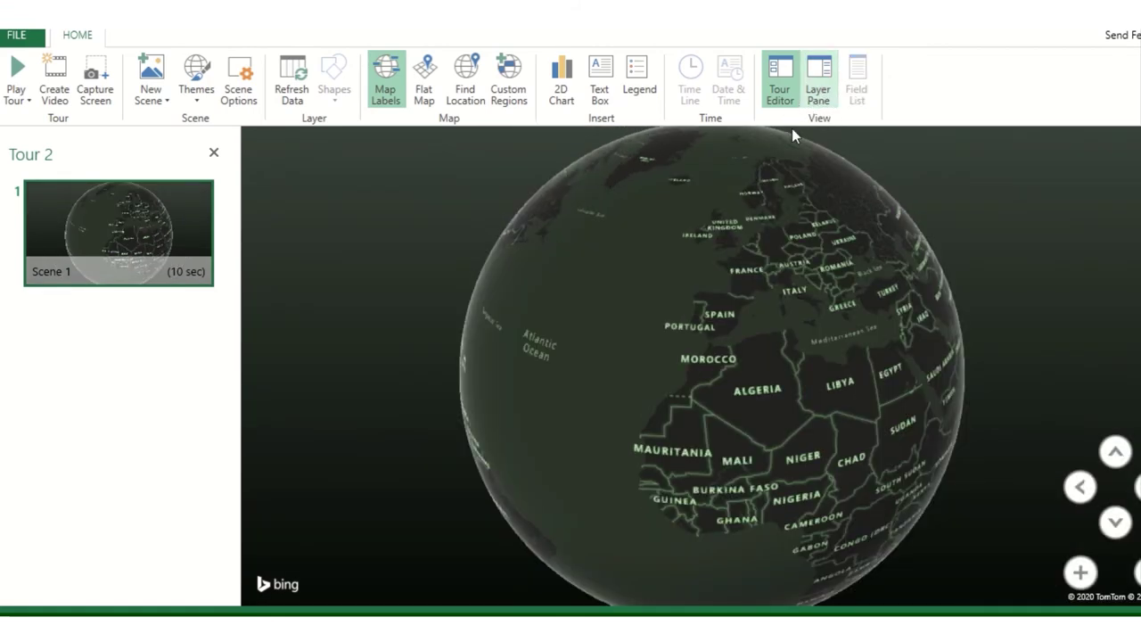
left_click(466, 84)
type("400077")
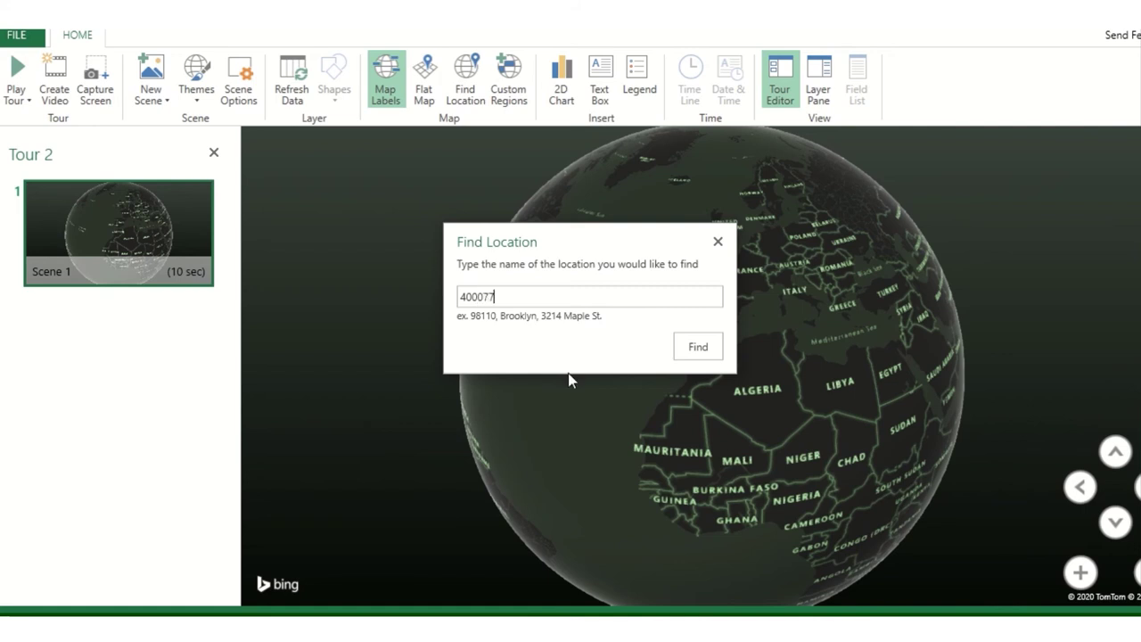
left_click(690, 347)
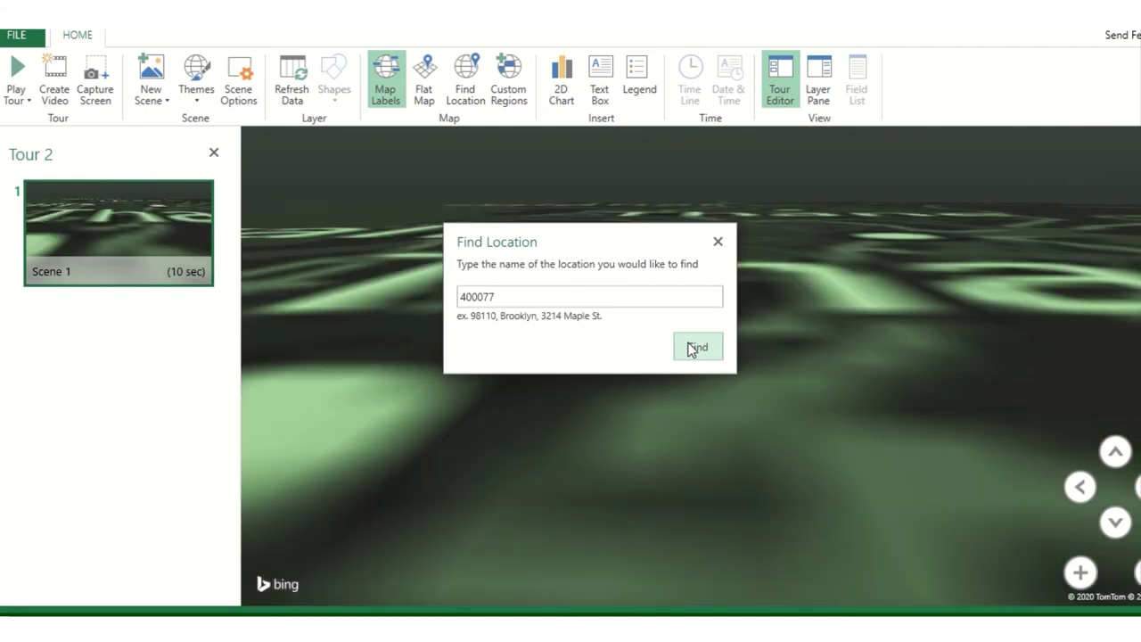
left_click(718, 242)
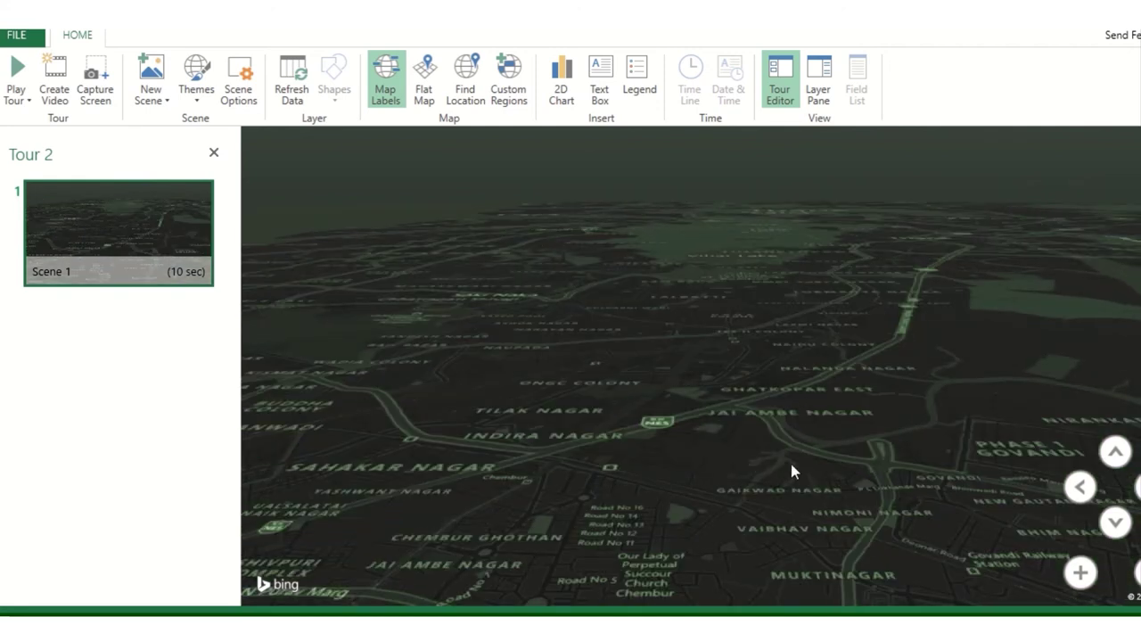
Pan the map across the Mumbai neighbourhoods around 400077.
mouse_move(792, 464)
left_mouse_down()
mouse_move(804, 535)
mouse_move(871, 460)
left_mouse_up()
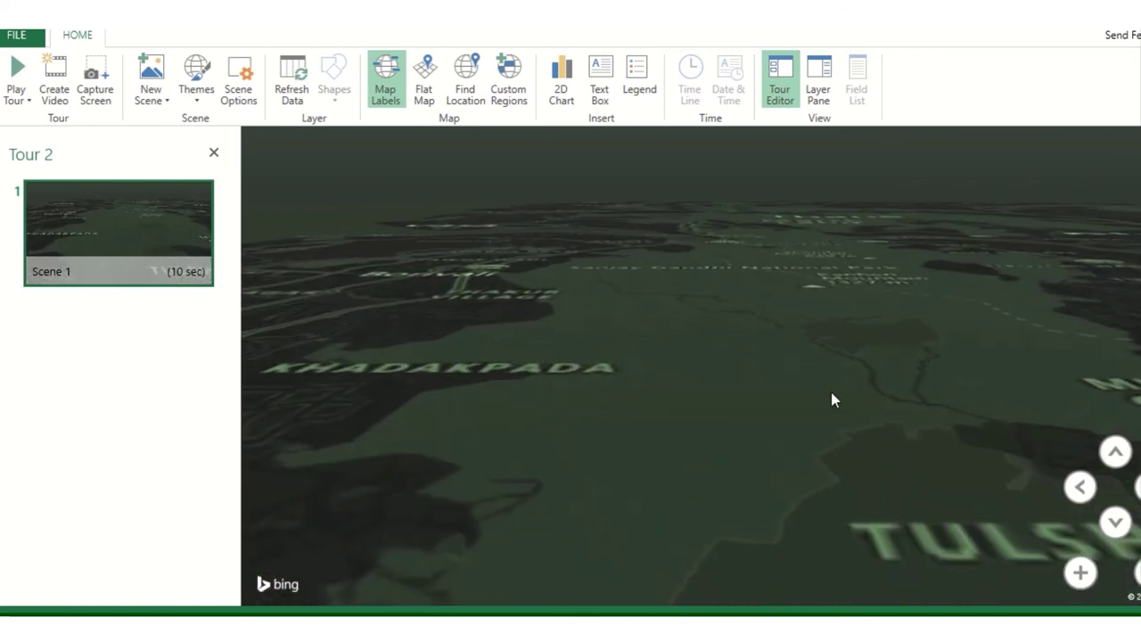
left_click_drag(776, 359, 675, 242)
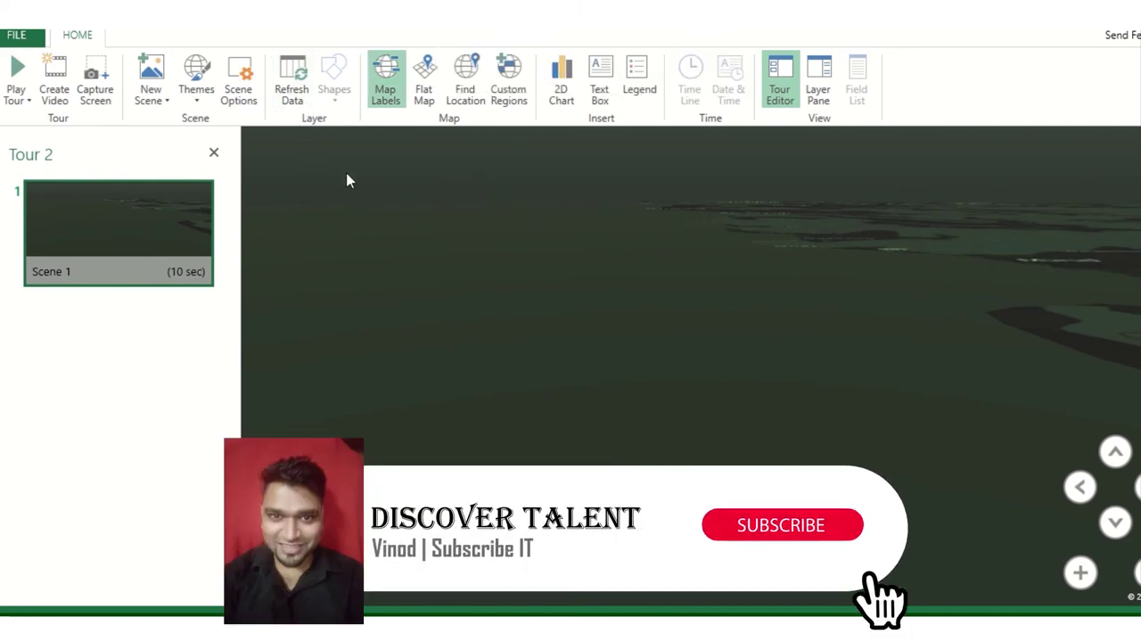
key("alt+Tab")
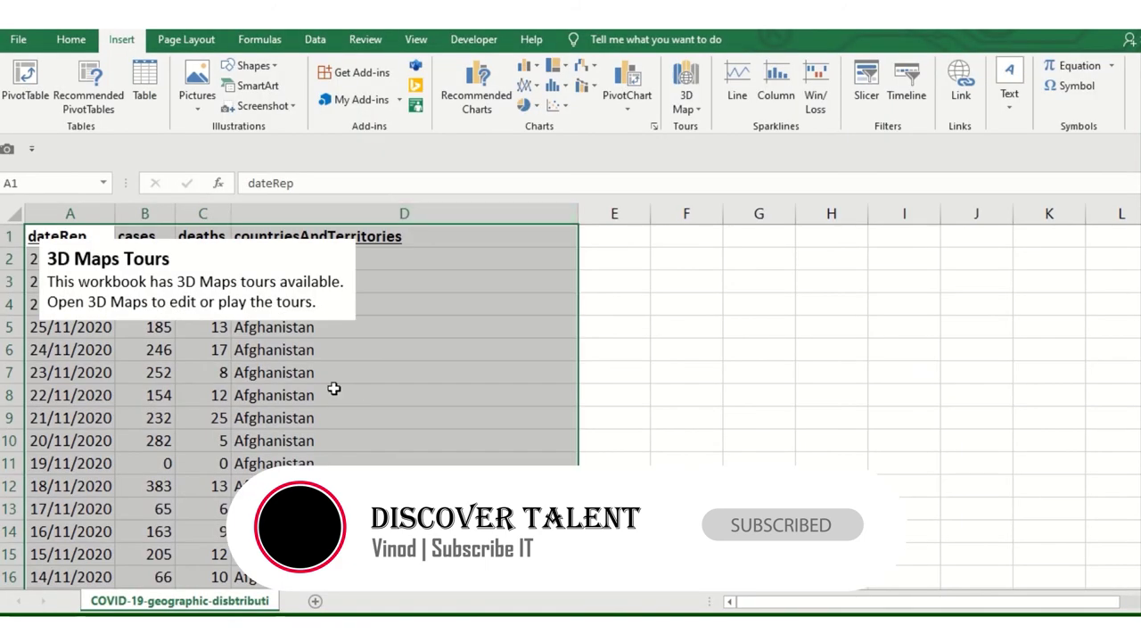
Select columns A:D of the COVID-19 workbook and launch the existing Tour 1 in 3D Maps.
left_click(401, 440)
left_click(203, 303)
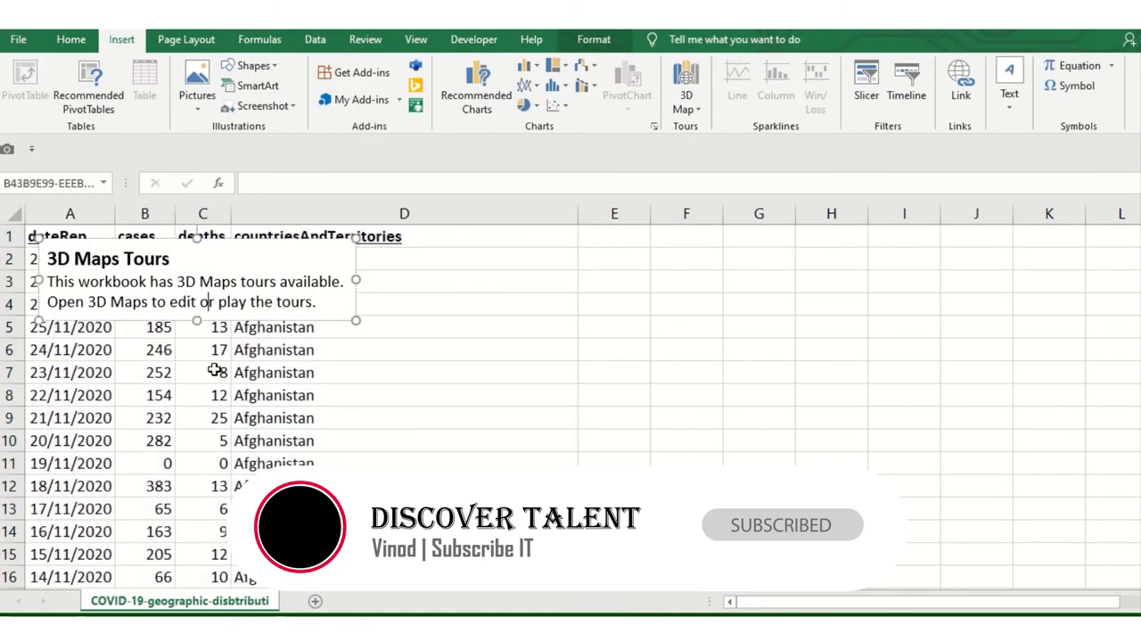
left_click_drag(77, 214, 277, 216)
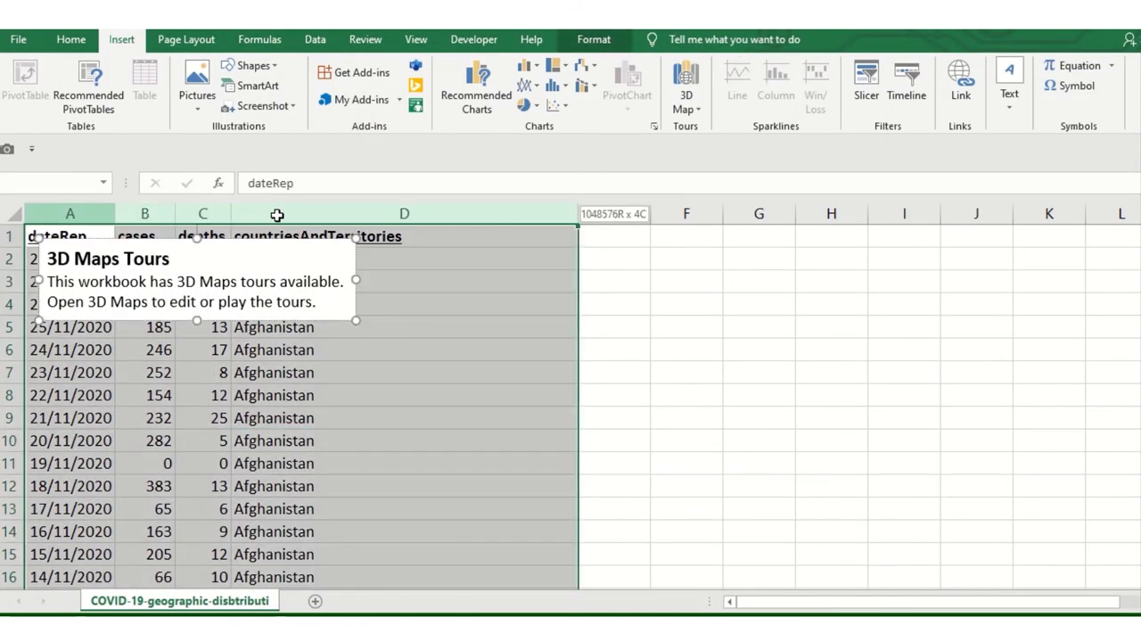
left_click(685, 78)
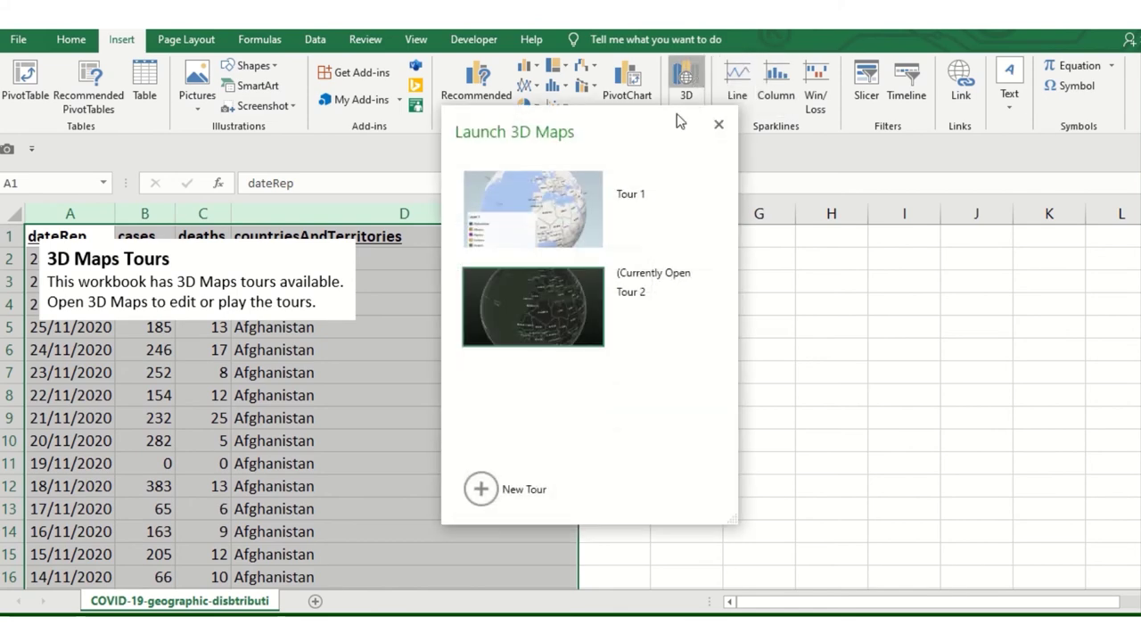
left_click(593, 215)
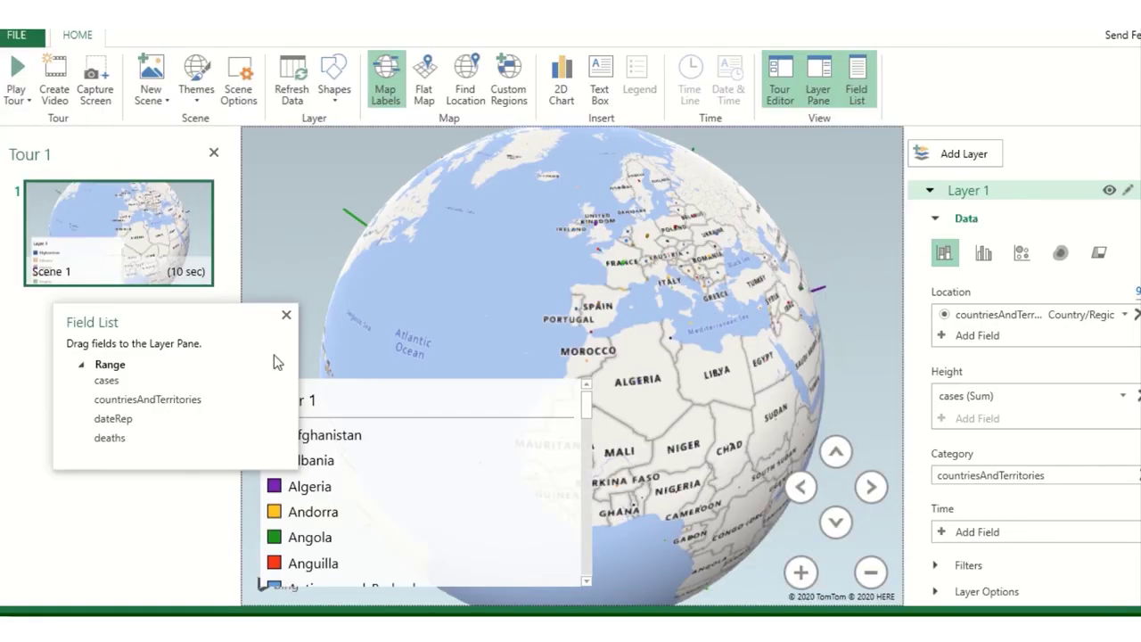
Play Tour 1 from the beginning, moving the Layer 1 legend to the top-left and making it taller.
left_click(15, 97)
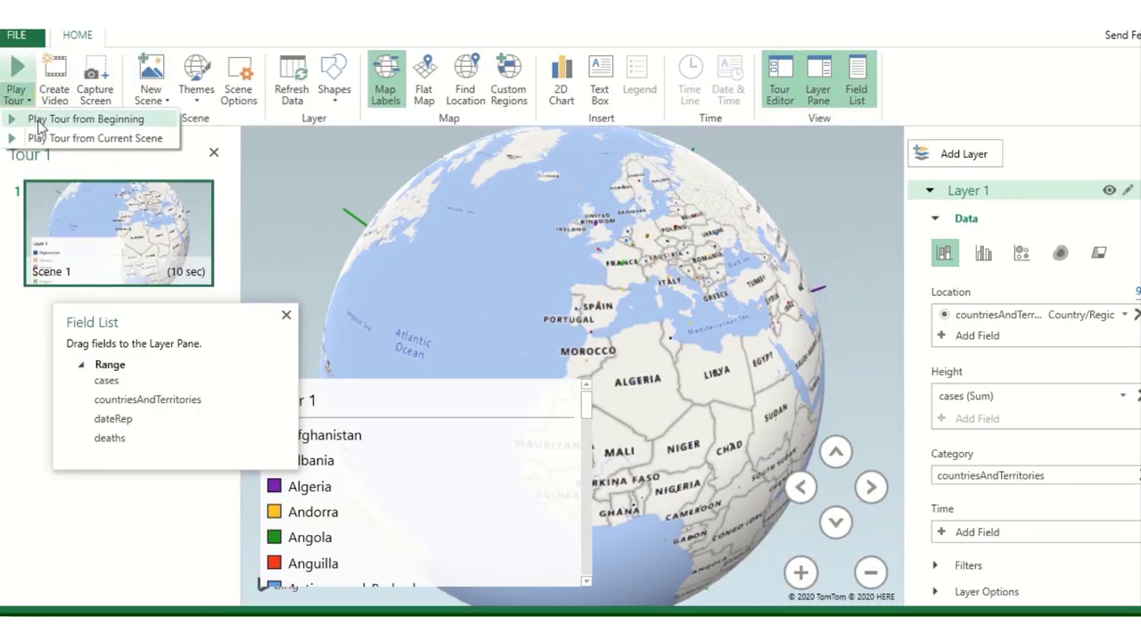
left_click(38, 119)
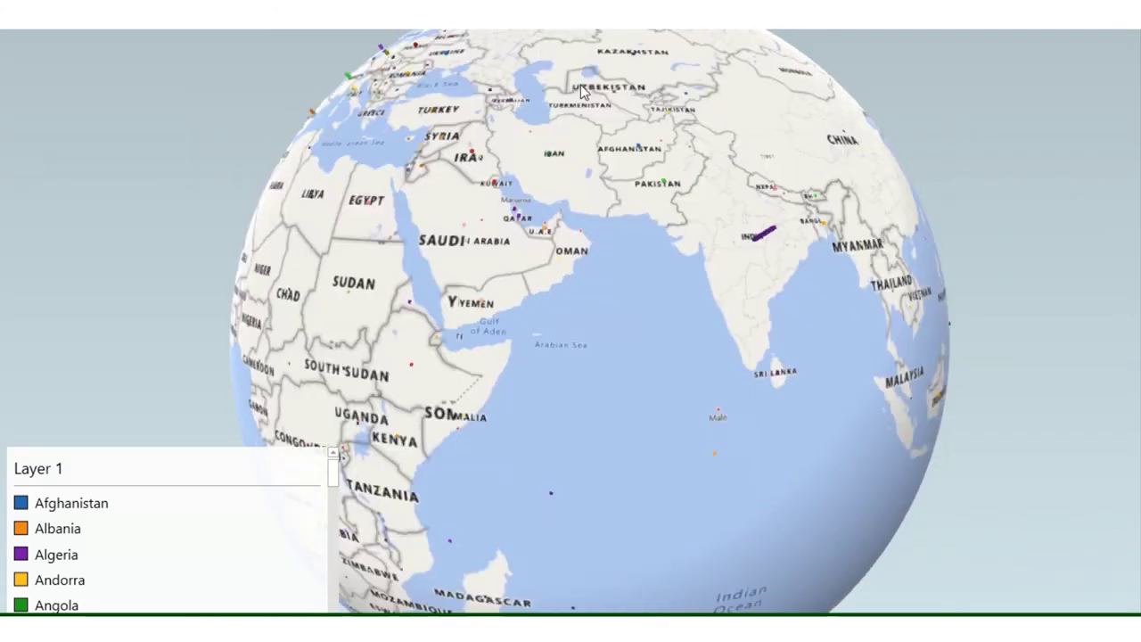
mouse_move(688, 138)
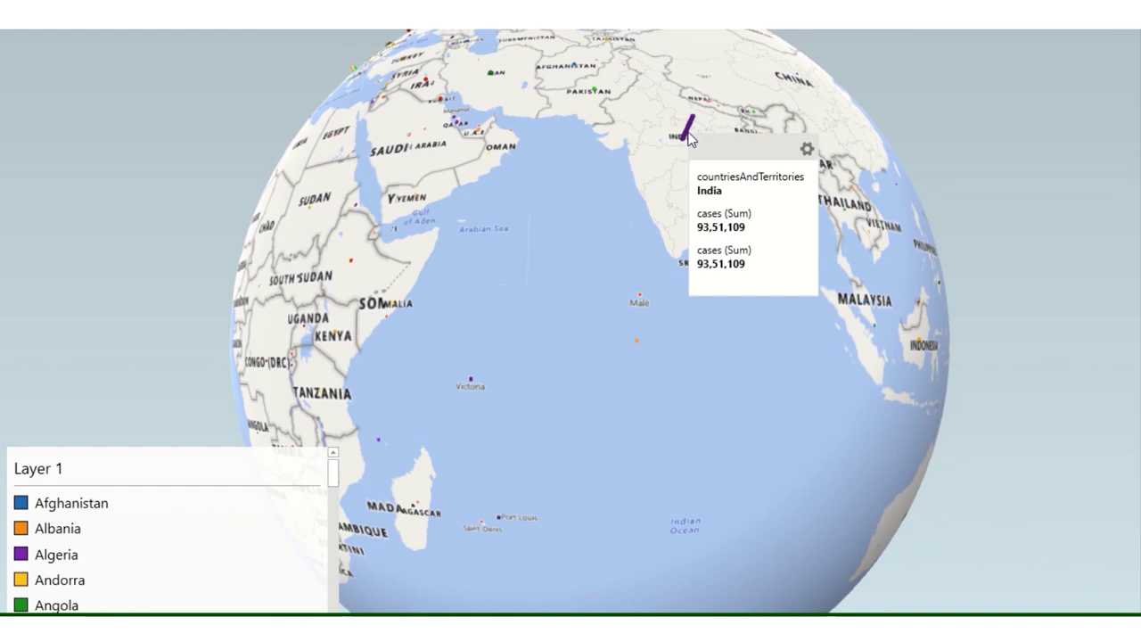
left_click(165, 573)
left_click_drag(178, 489, 166, 48)
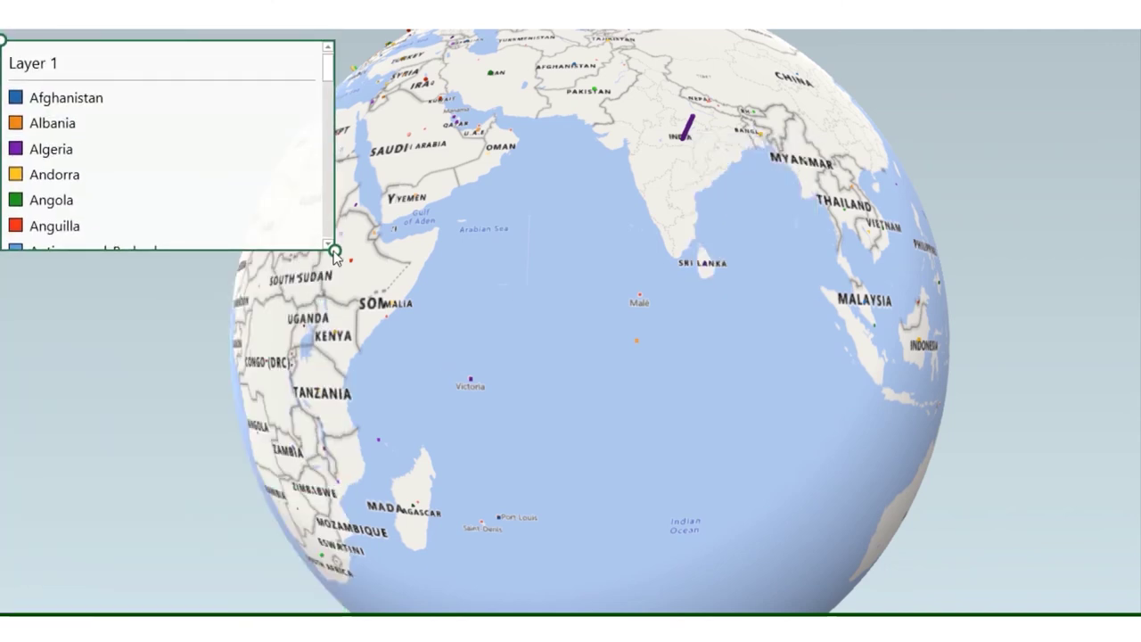
left_click_drag(334, 254, 288, 608)
Rotate the globe from Africa to North America and inspect the United States cases bar.
left_click_drag(484, 428, 778, 379)
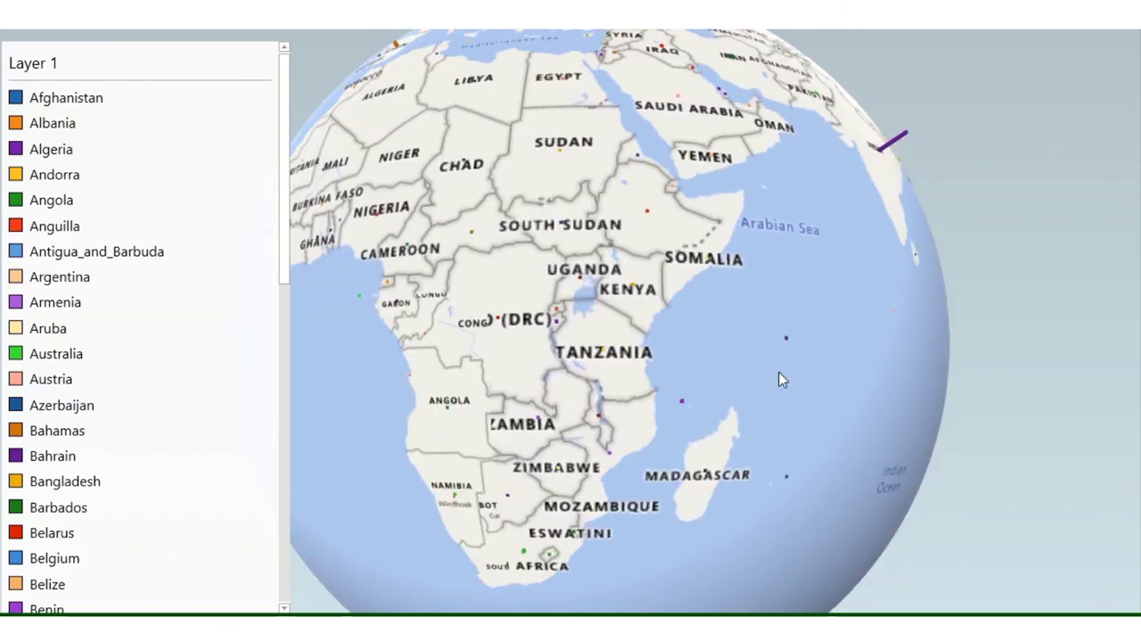
key("Left")
key("Left")
key("Left")
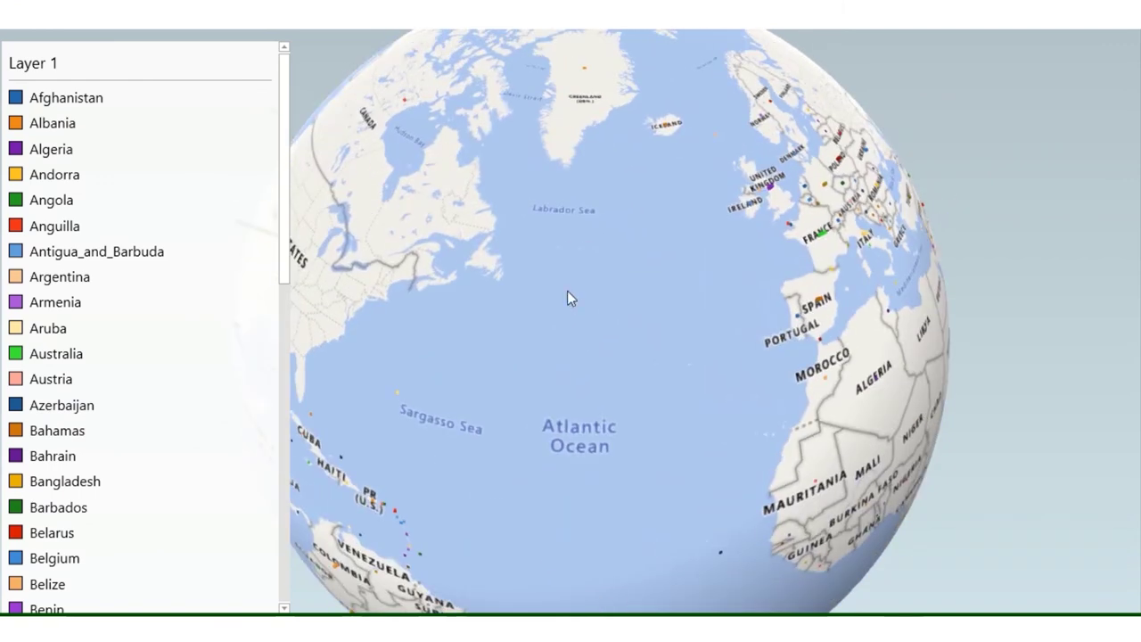
key("Left")
key("Left")
key("Right")
key("Right")
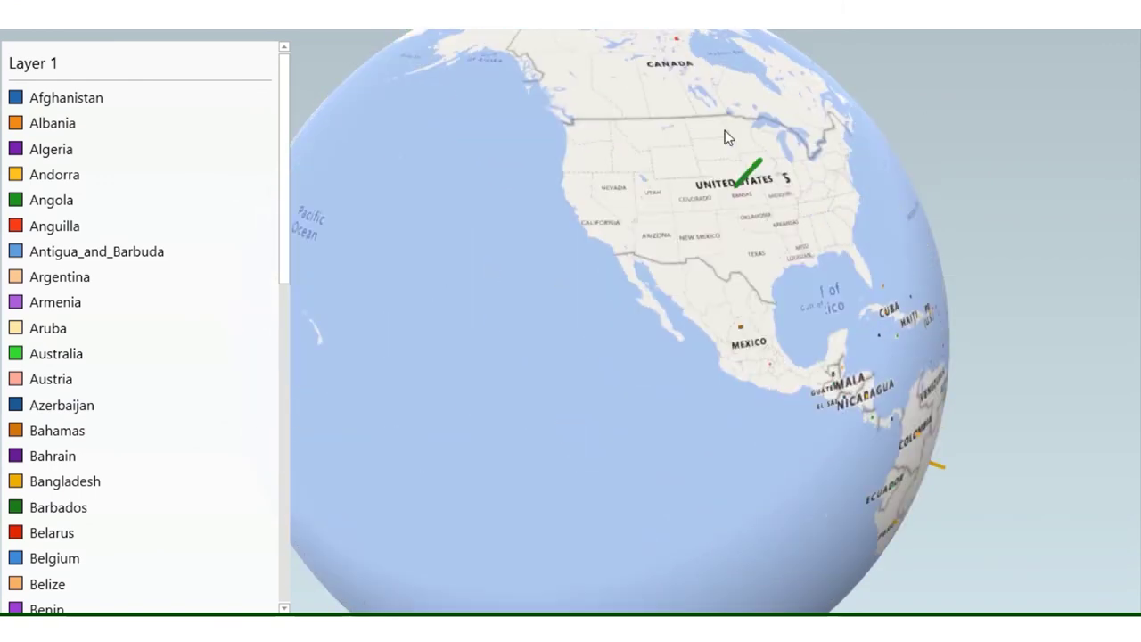
left_click_drag(725, 135, 648, 165)
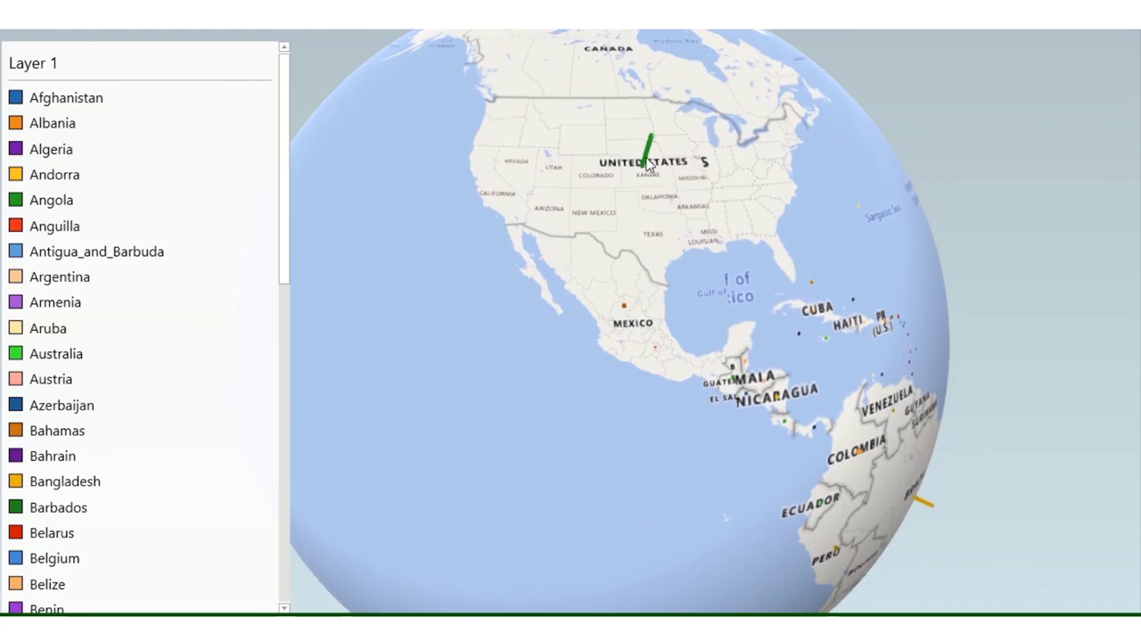
mouse_move(648, 165)
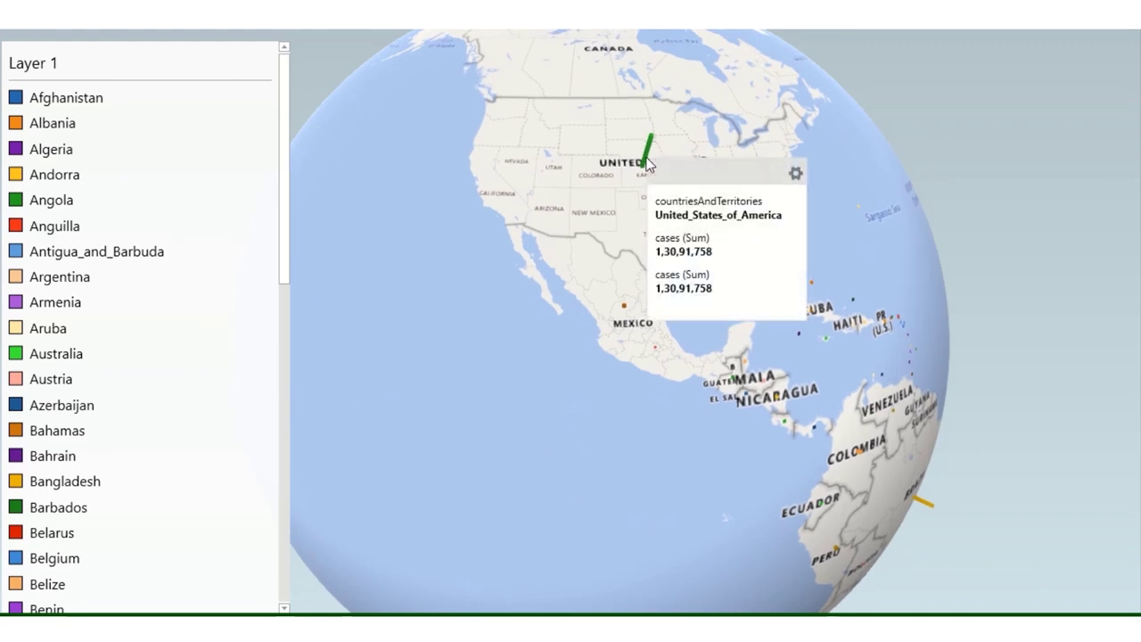
Turn the globe to Brazil's bar, then around past Africa back to the USA.
key("Down")
key("Down")
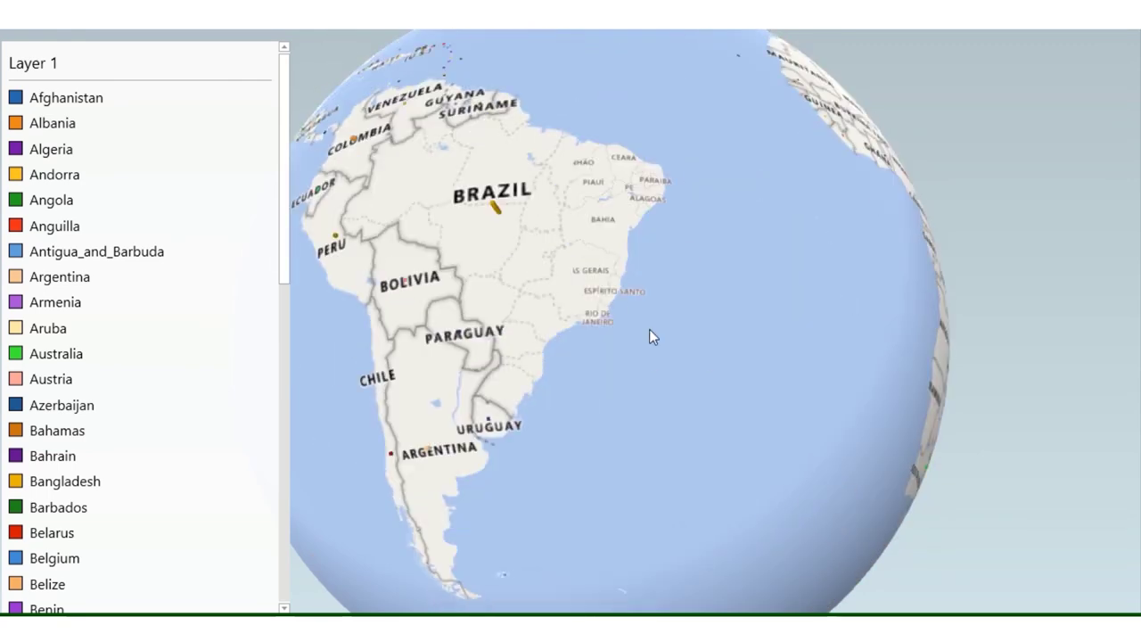
left_click_drag(649, 336, 630, 232)
mouse_move(485, 103)
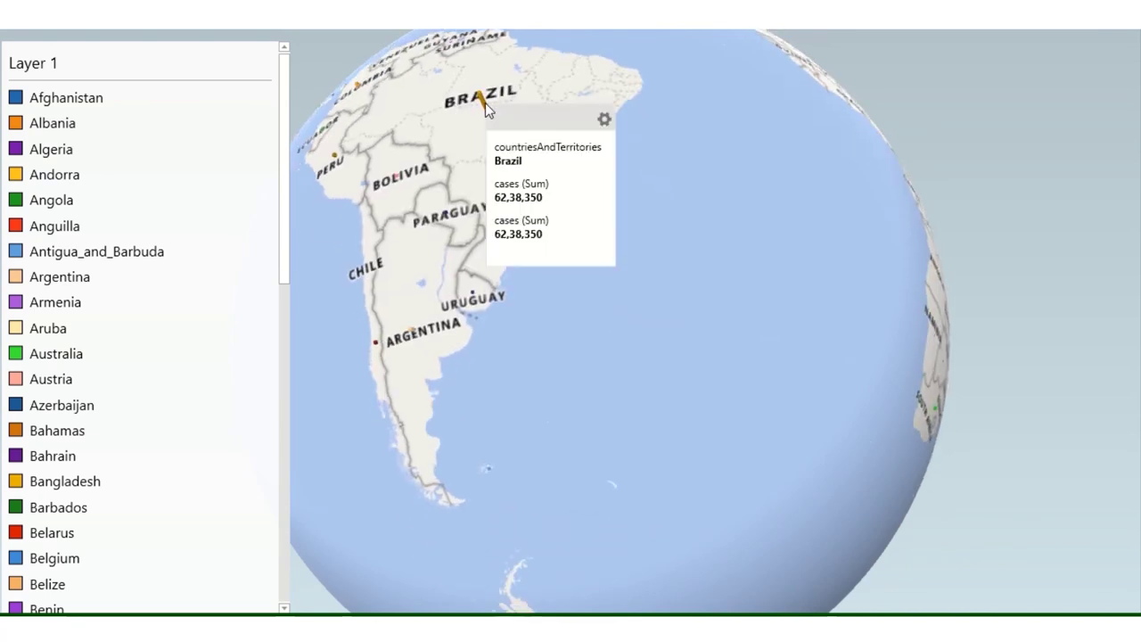
key("Right")
key("Right")
key("Right")
key("Up")
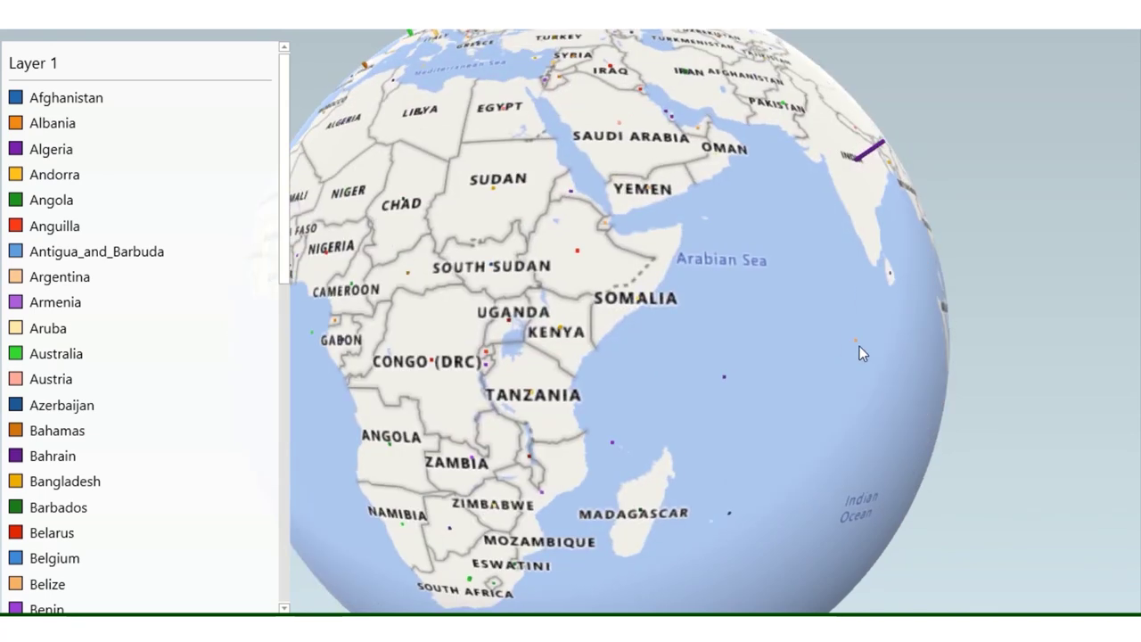
key("Right")
key("Right")
key("Right")
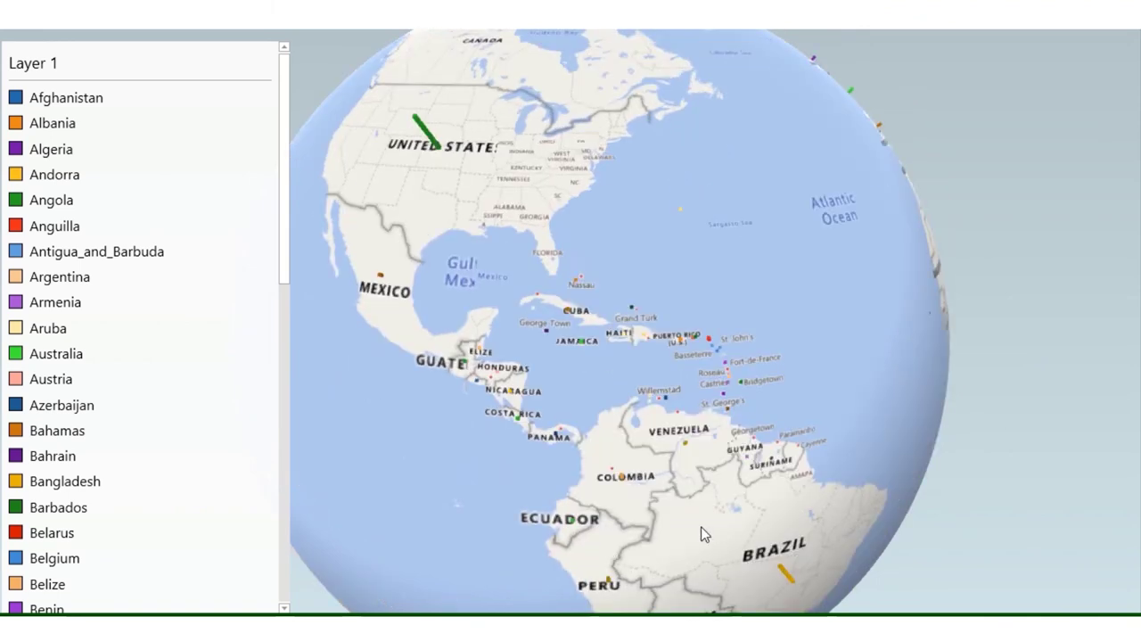
key("Up")
key("Up")
mouse_move(450, 293)
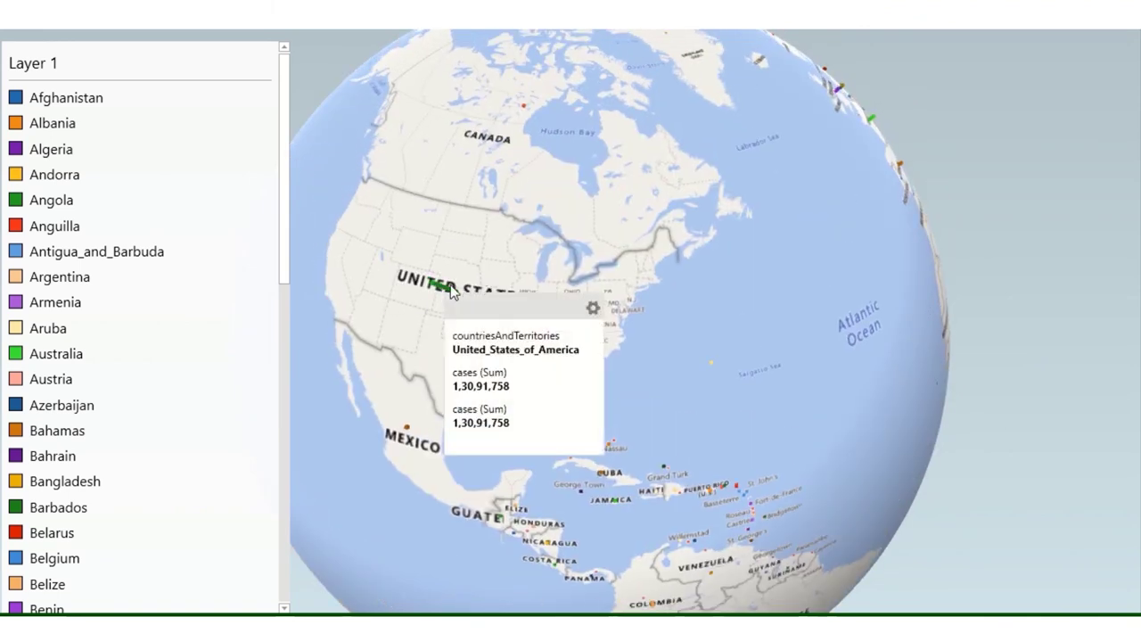